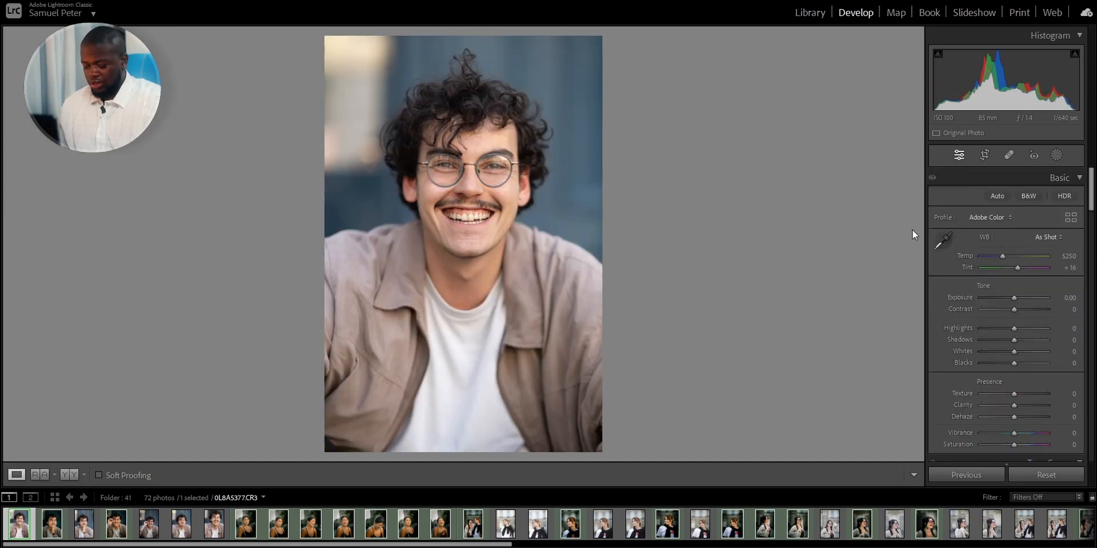
- Set the portrait's white balance to the Daylight preset
left_click(1039, 239)
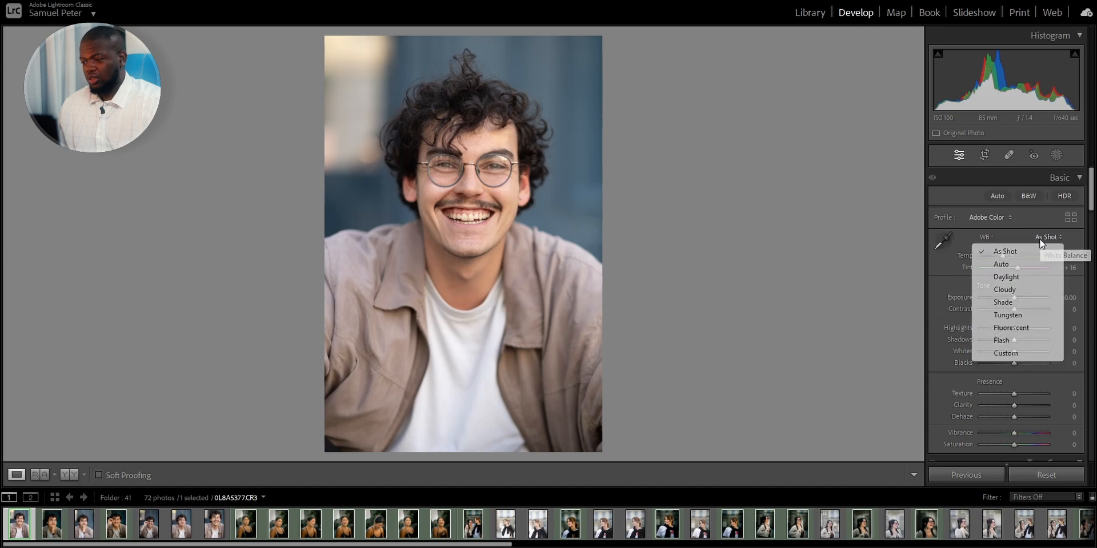
left_click(1028, 278)
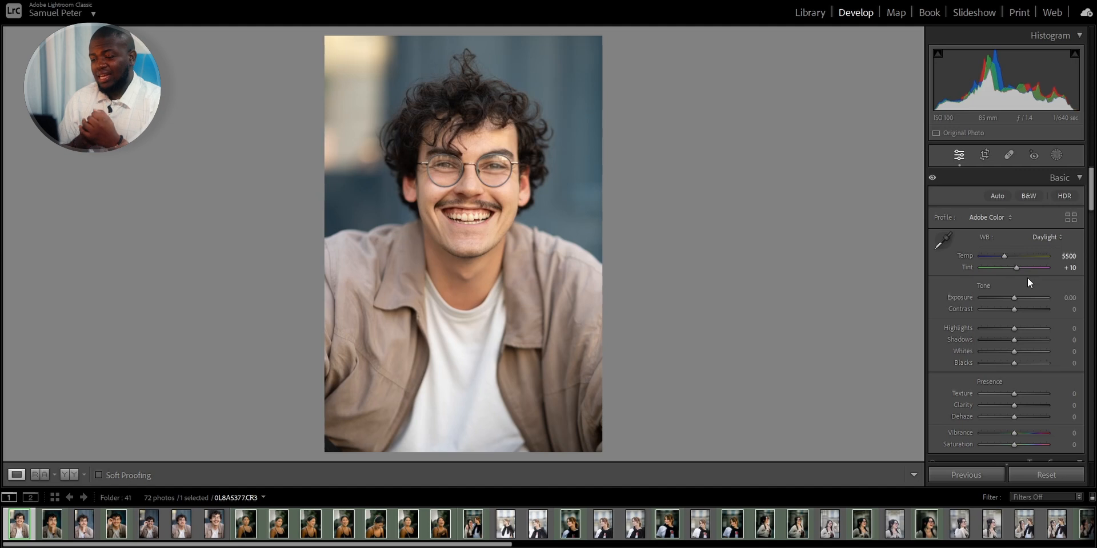
left_click(1043, 240)
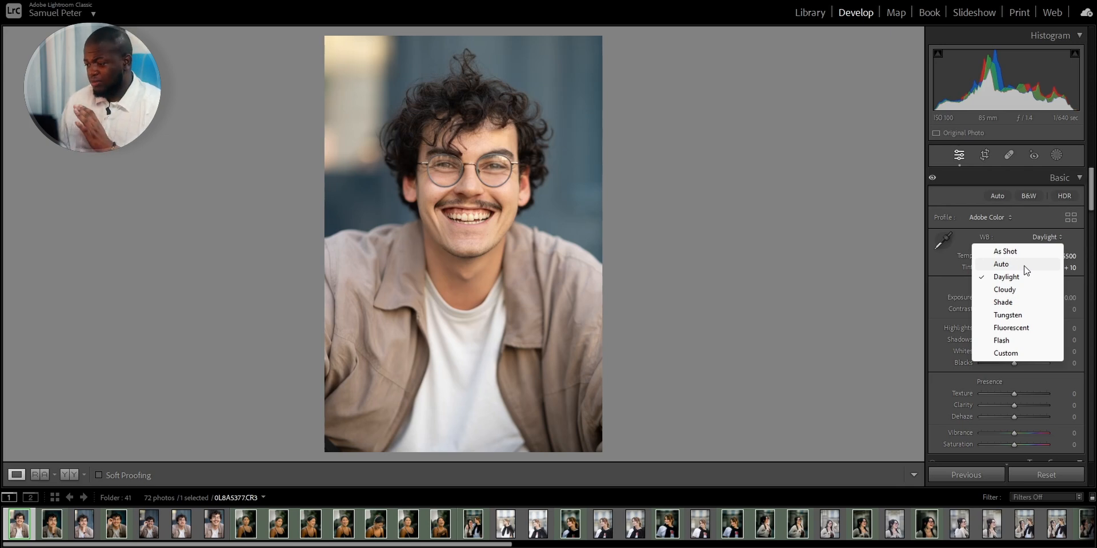
left_click(1012, 279)
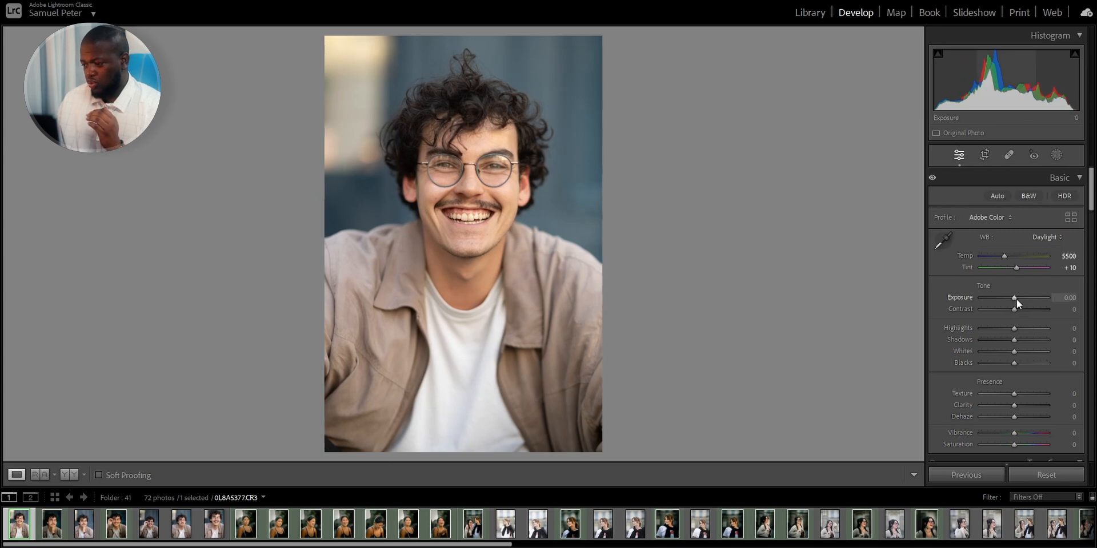
- Set Exposure to +0.26, Highlights to -100, Shadows to +12, Whites to -60 and Blacks to -30, and compare the edit side by side with the original
left_click_drag(1015, 299, 1016, 299)
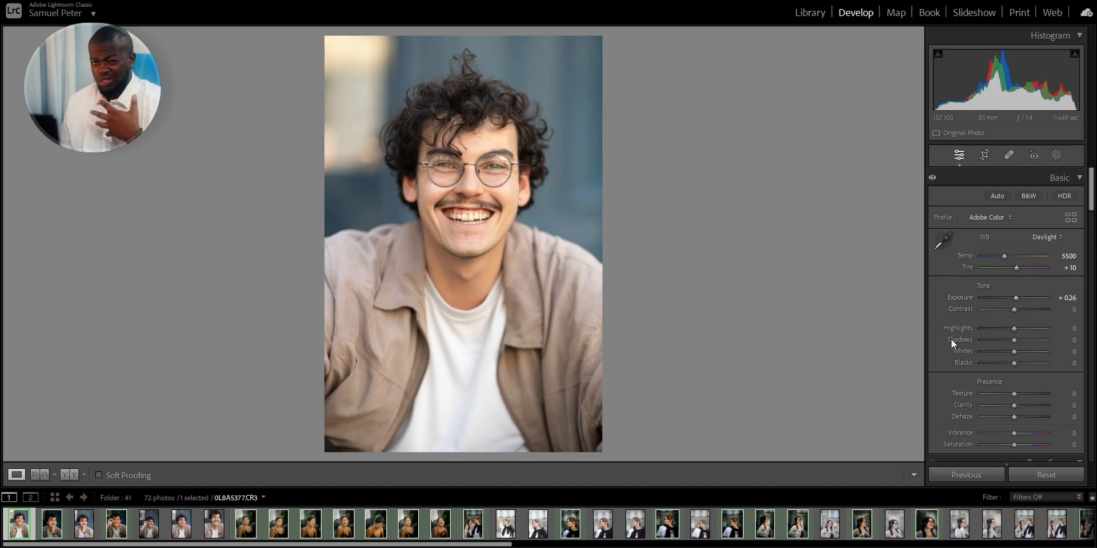
left_click_drag(1010, 330, 974, 327)
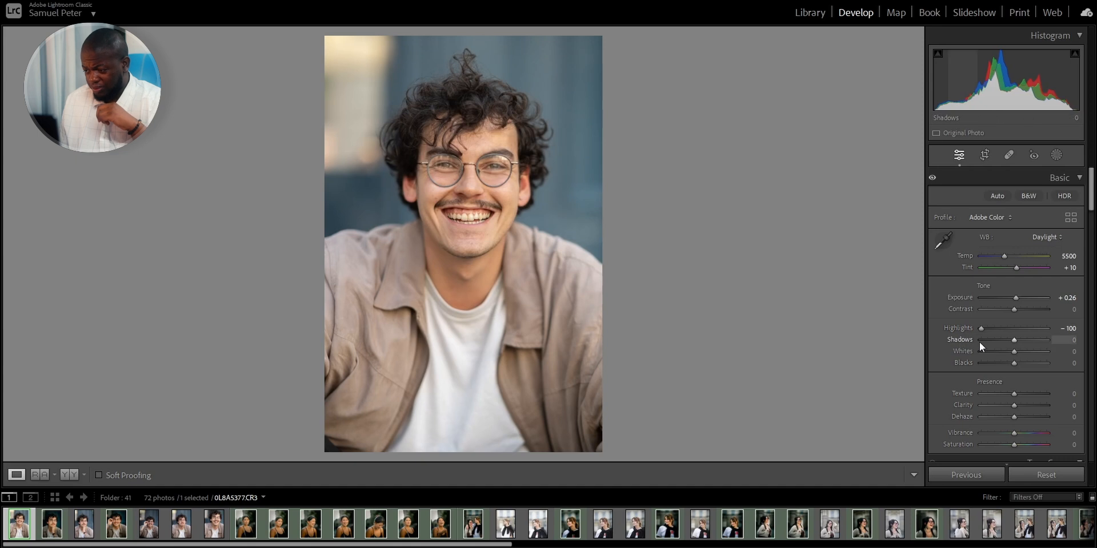
left_click_drag(1013, 341, 1017, 342)
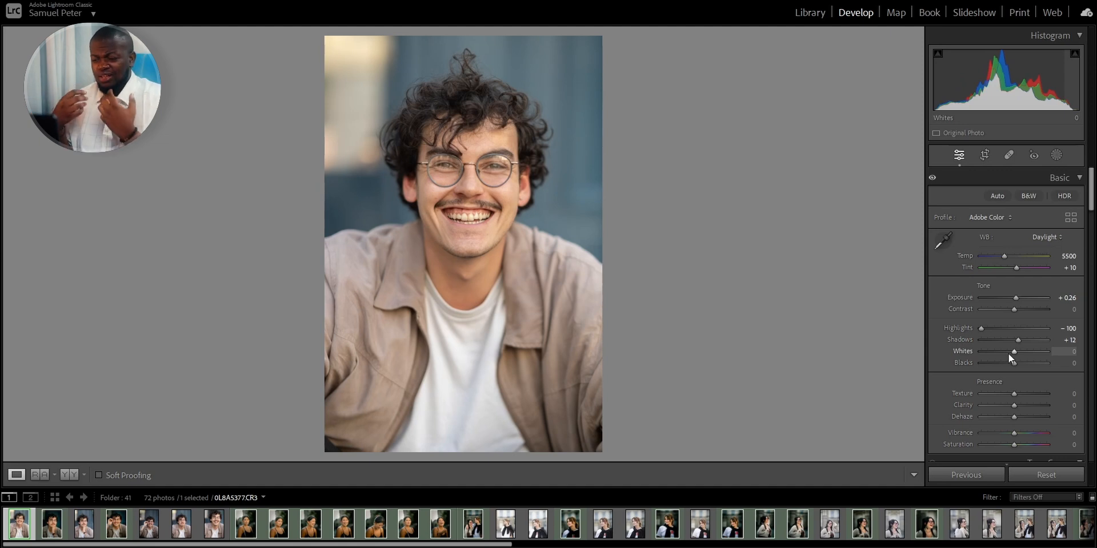
left_click_drag(1014, 352, 993, 352)
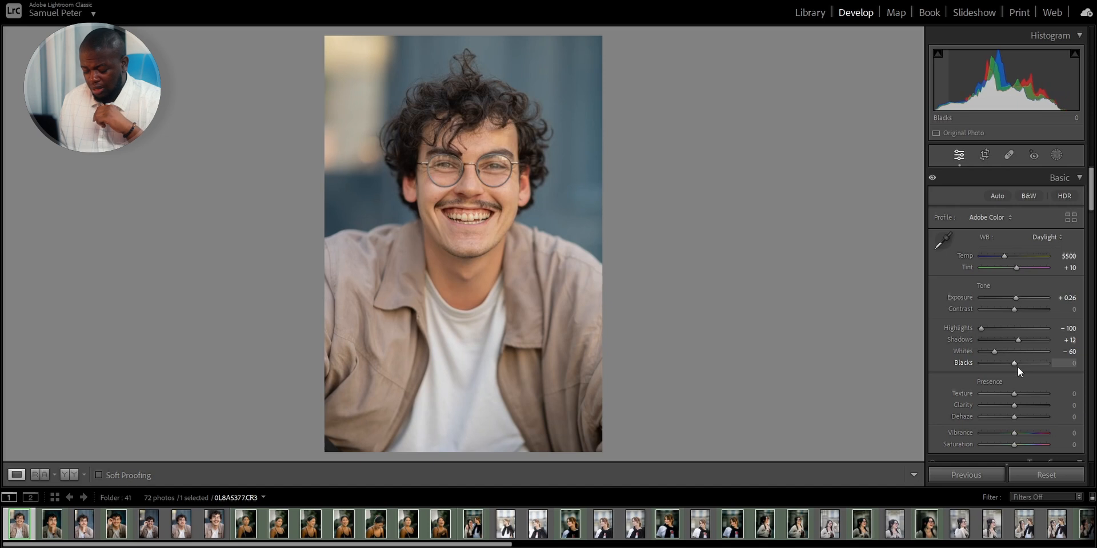
left_click_drag(1016, 365, 1003, 365)
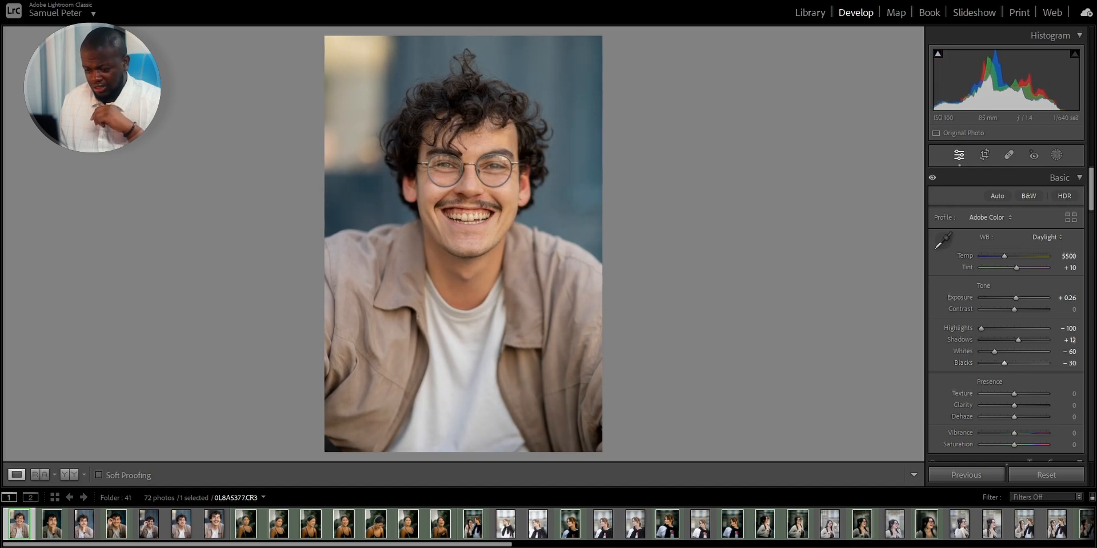
left_click(69, 475)
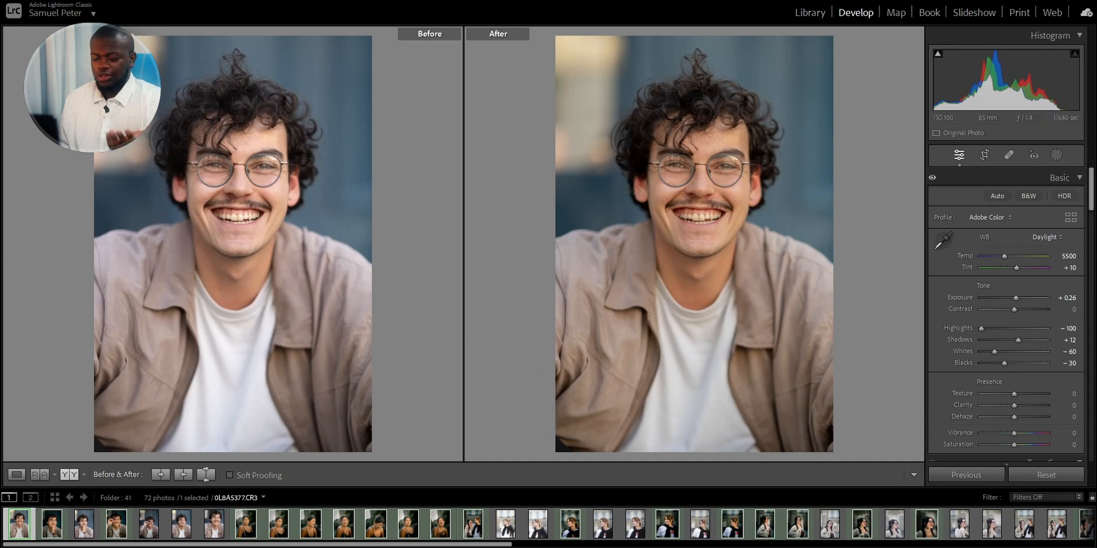
left_click(16, 475)
- Adjust the portrait's presence by setting Texture to +51, Clarity to -26 and Vibrance to +9
left_click_drag(1014, 394, 1033, 400)
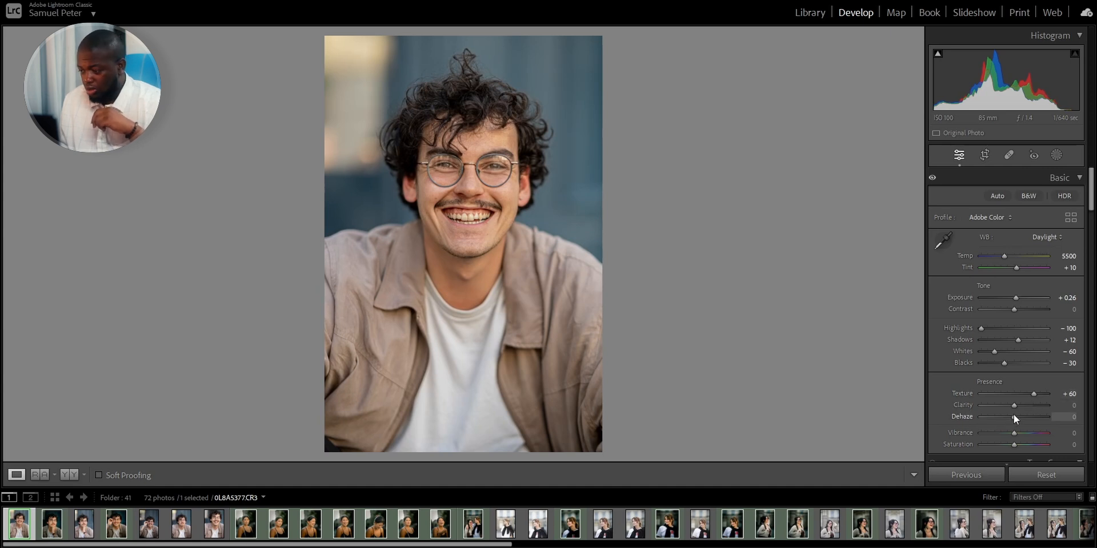
left_click_drag(1013, 409, 1005, 408)
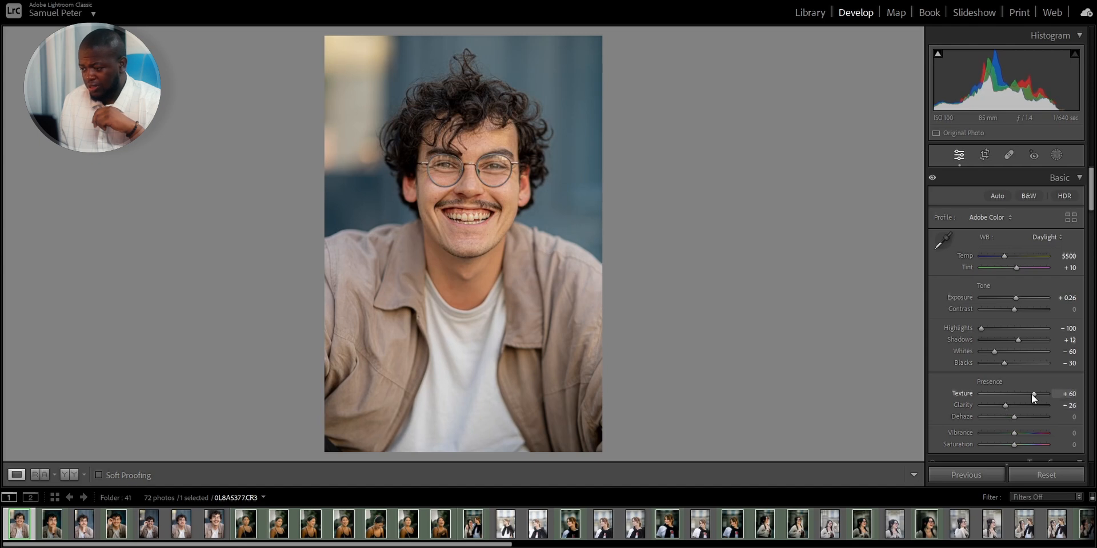
- Smooth the photo by setting the manual noise reduction Luminance to 60
scroll(946, 372, "down", 15)
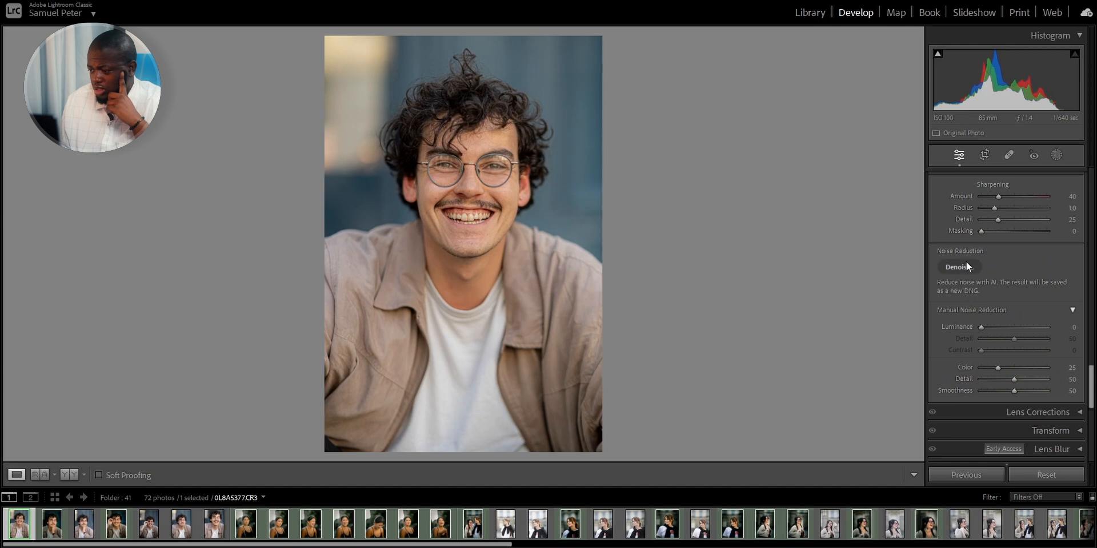
left_click(1010, 327)
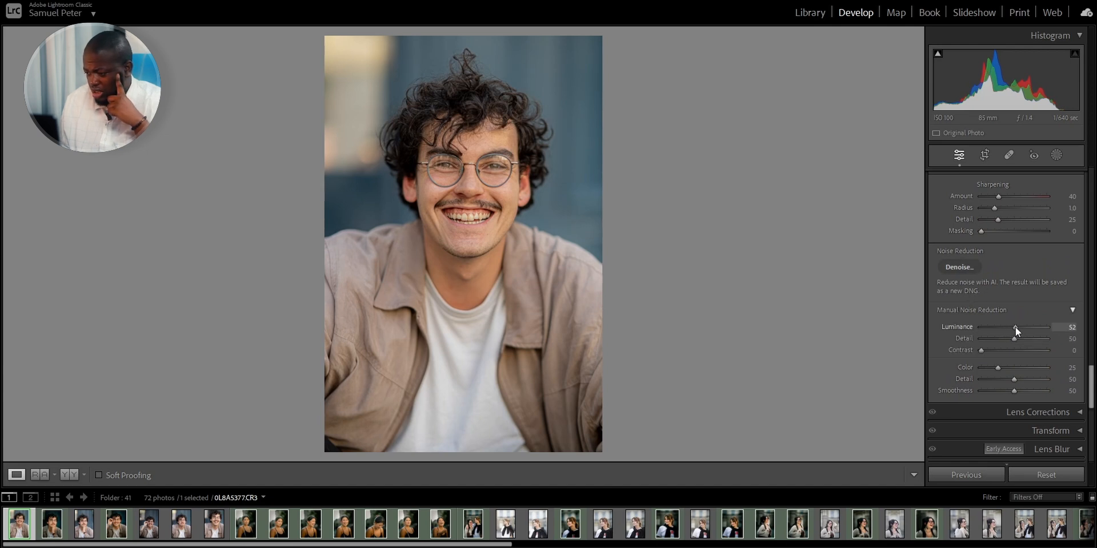
left_click_drag(1015, 327, 1021, 325)
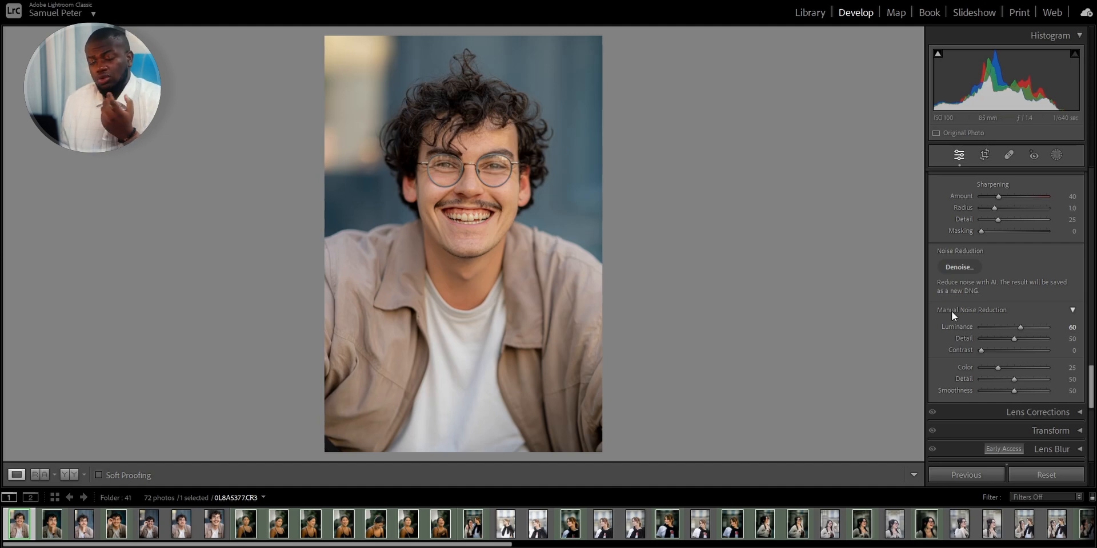
- Compare the portrait with and without the Basic adjustments applied
scroll(951, 310, "up", 10)
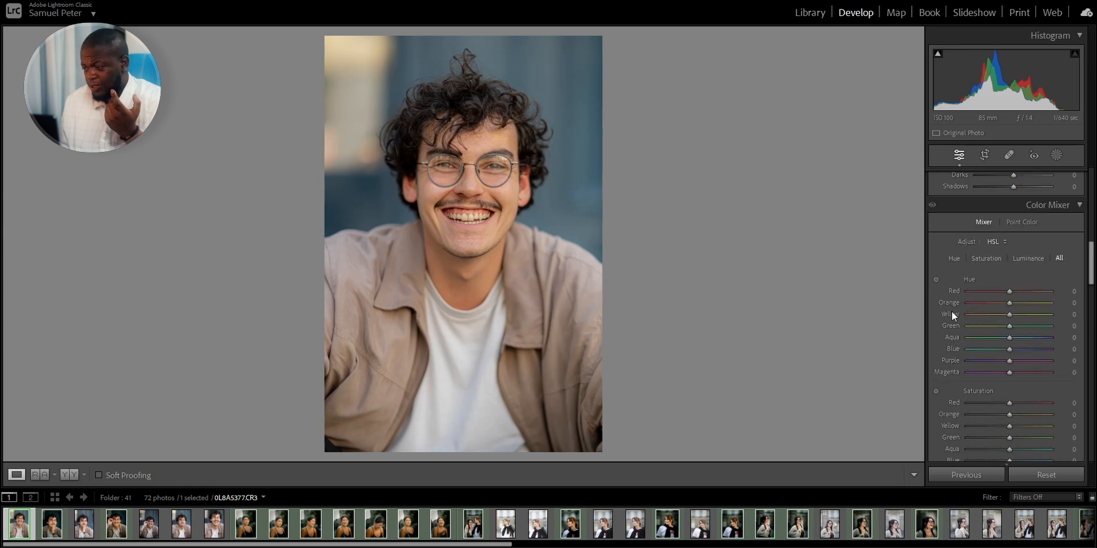
scroll(950, 311, "up", 8)
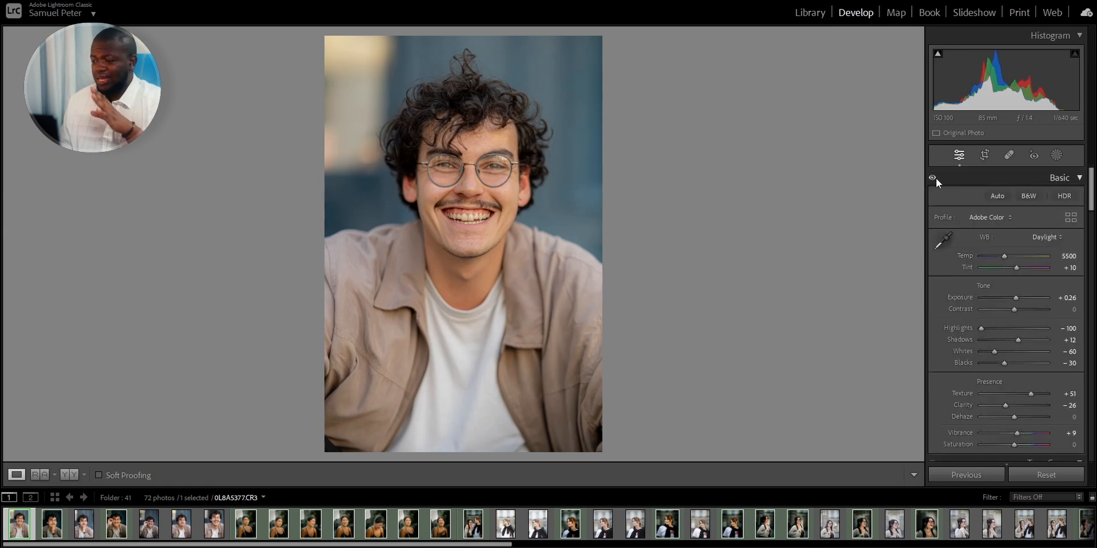
left_click(931, 178)
left_click(931, 179)
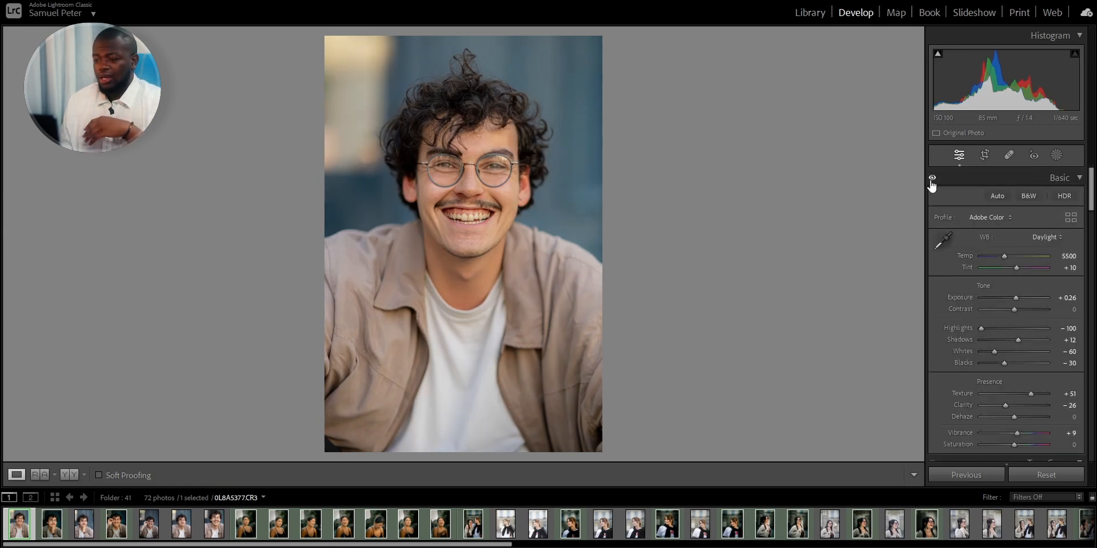
left_click(931, 178)
left_click(931, 179)
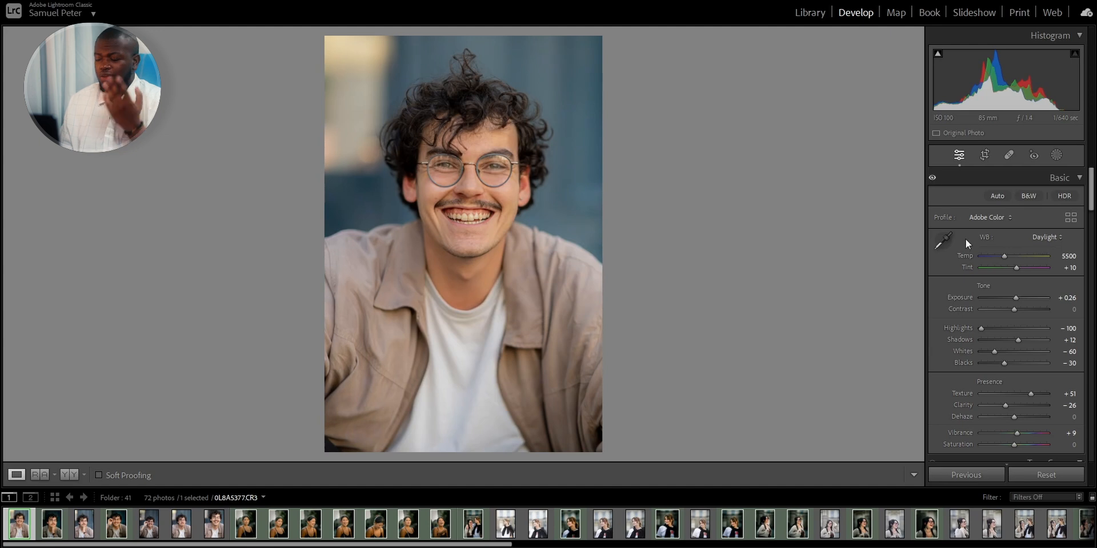
- Shape the parametric tone curve with Highlights at +16, Lights at -14, Darks at +5 and Shadows at -11
scroll(958, 265, "down", 6)
scroll(965, 274, "up", 2)
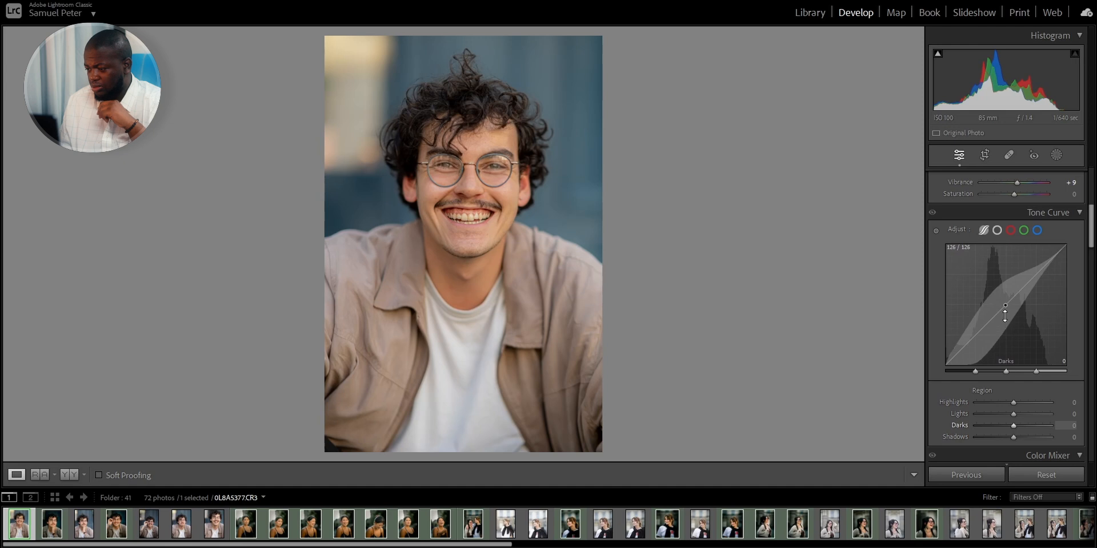
left_click_drag(1003, 310, 1014, 290)
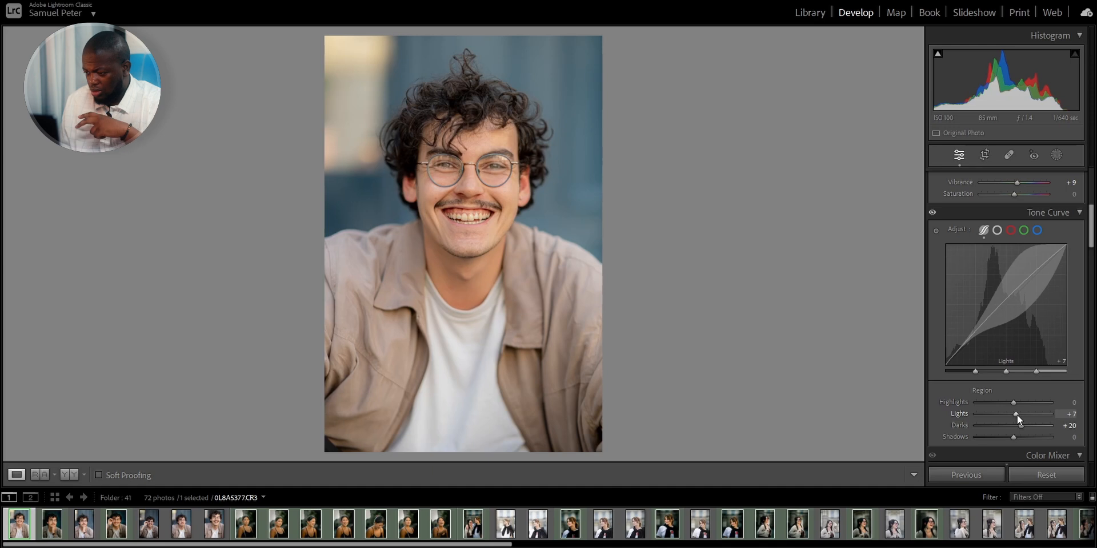
left_click_drag(1016, 414, 1009, 417)
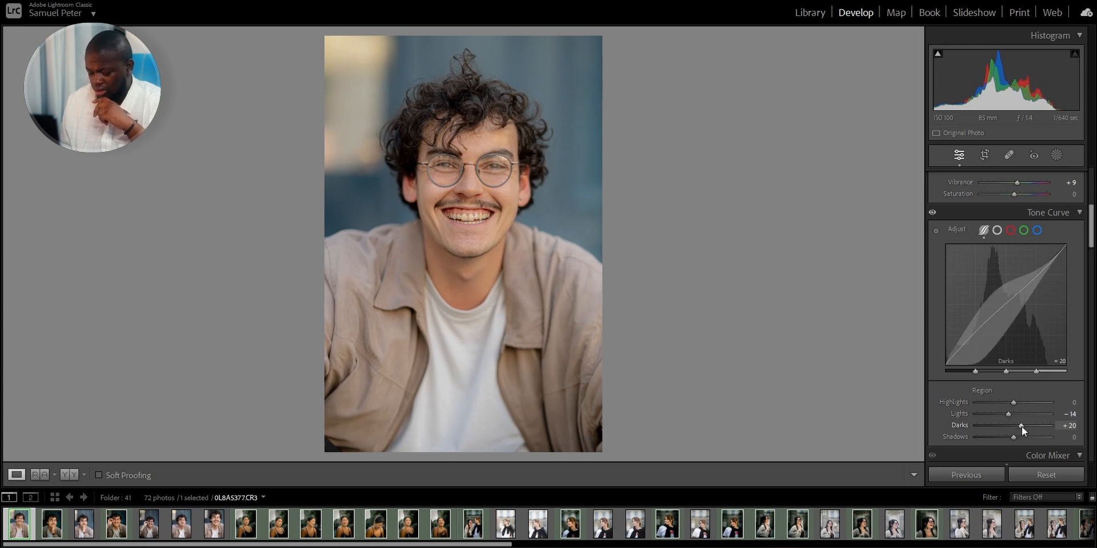
left_click_drag(1021, 426, 1015, 427)
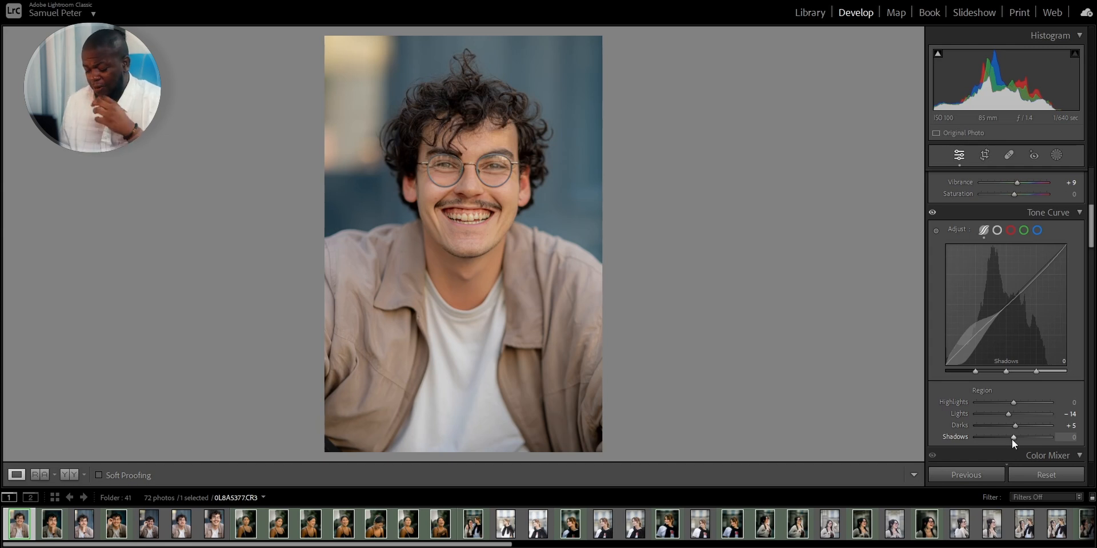
left_click_drag(1010, 443, 1008, 441)
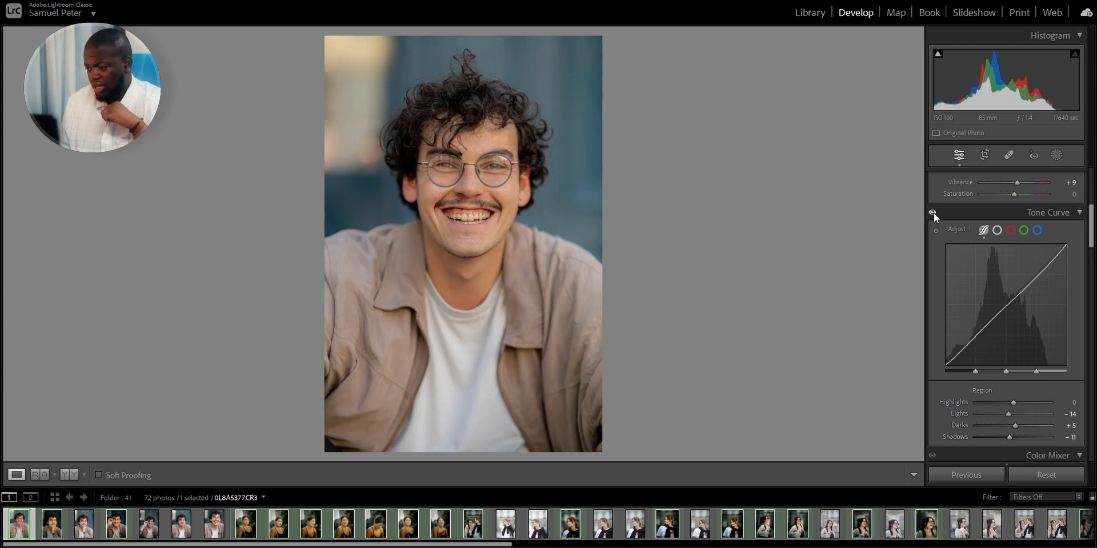
mouse_move(1012, 406)
left_mouse_down()
mouse_move(1026, 407)
mouse_move(1016, 409)
left_mouse_up()
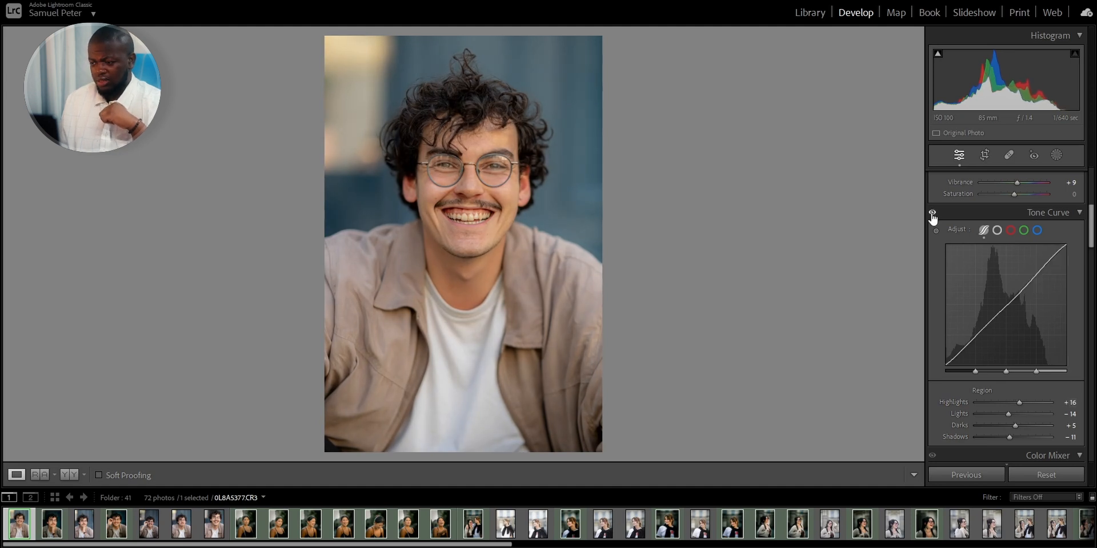
- Shift the hues in the Color Mixer, setting Yellow to -17 and Green to -19
scroll(976, 259, "down", 5)
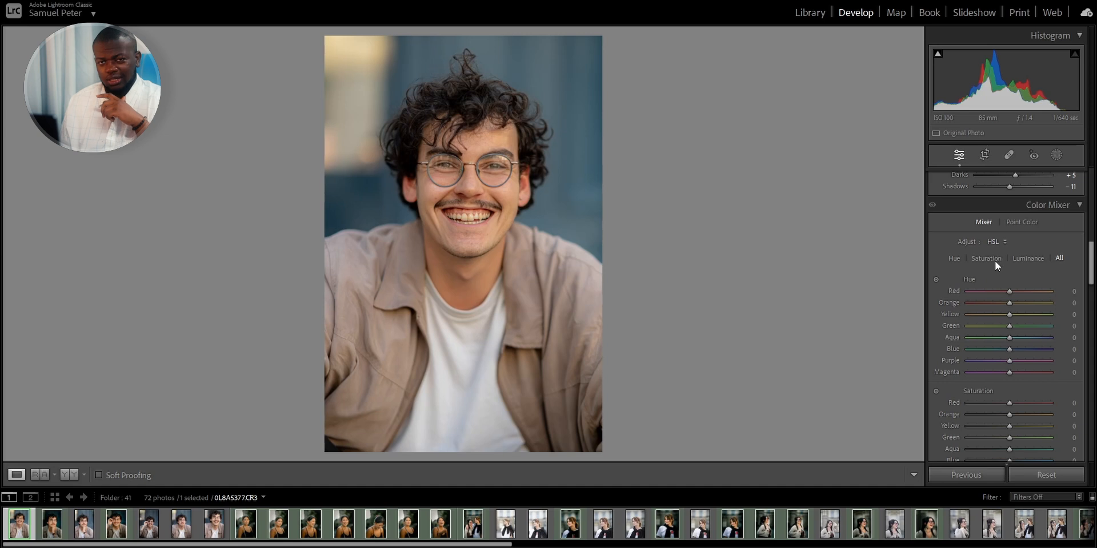
scroll(1005, 273, "down", 2)
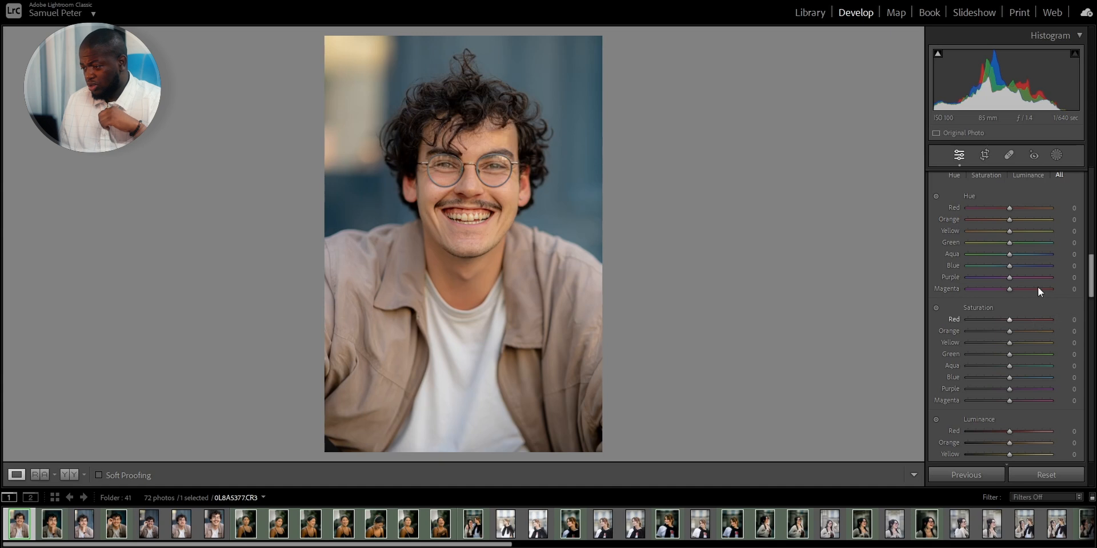
scroll(1018, 252, "up", 3)
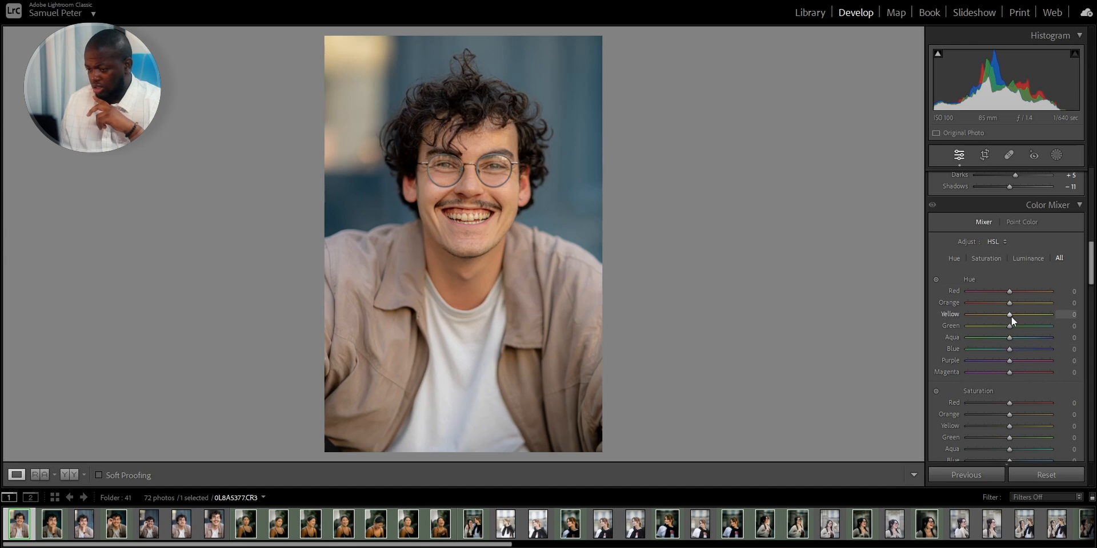
left_click_drag(1011, 317, 1007, 316)
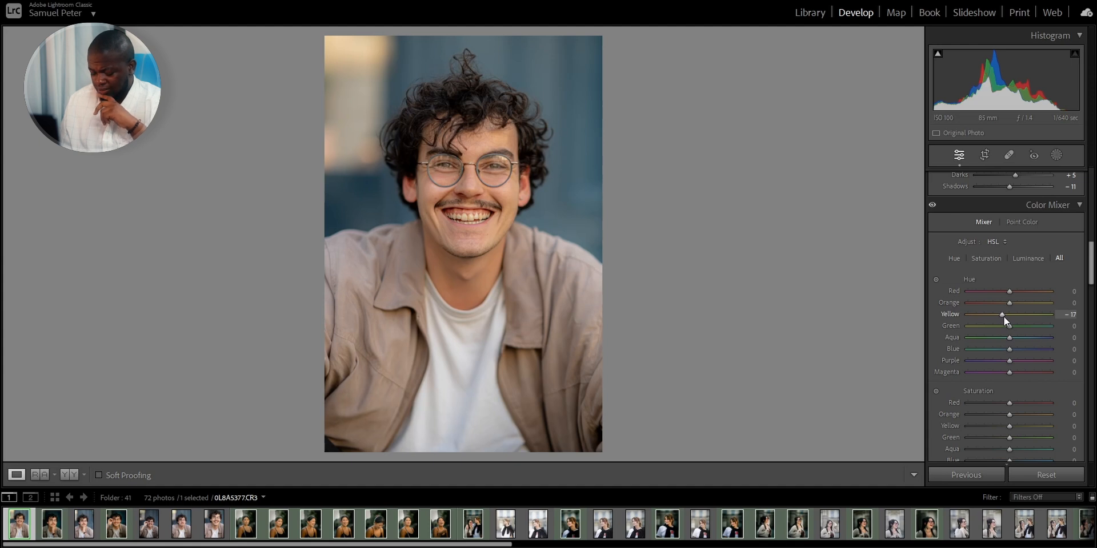
left_click_drag(1007, 326, 1005, 327)
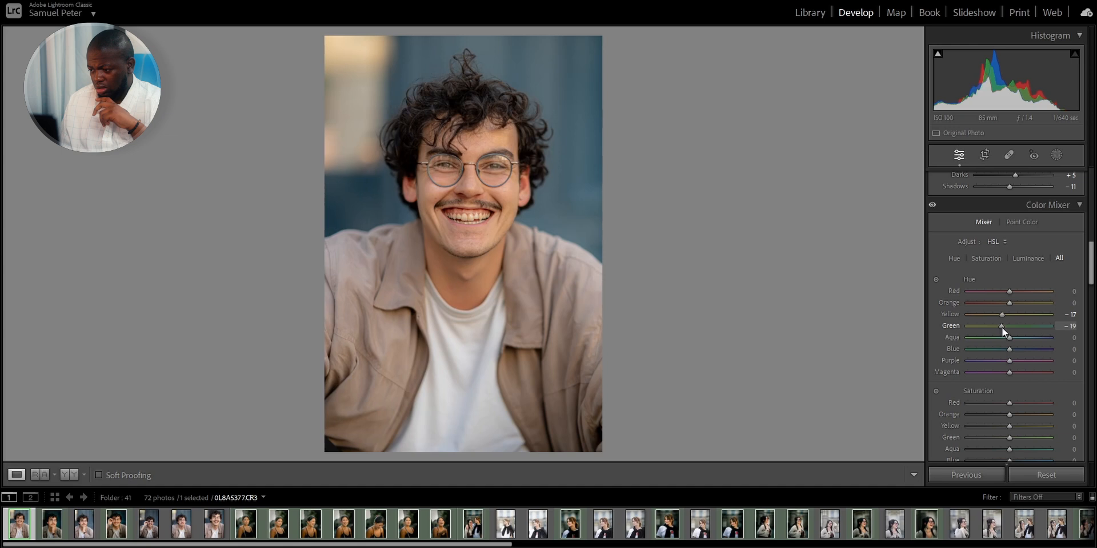
- Reduce colour saturation in the Color Mixer, setting Yellow to -55, Green to -41 and Blue to -13
scroll(971, 402, "down", 3)
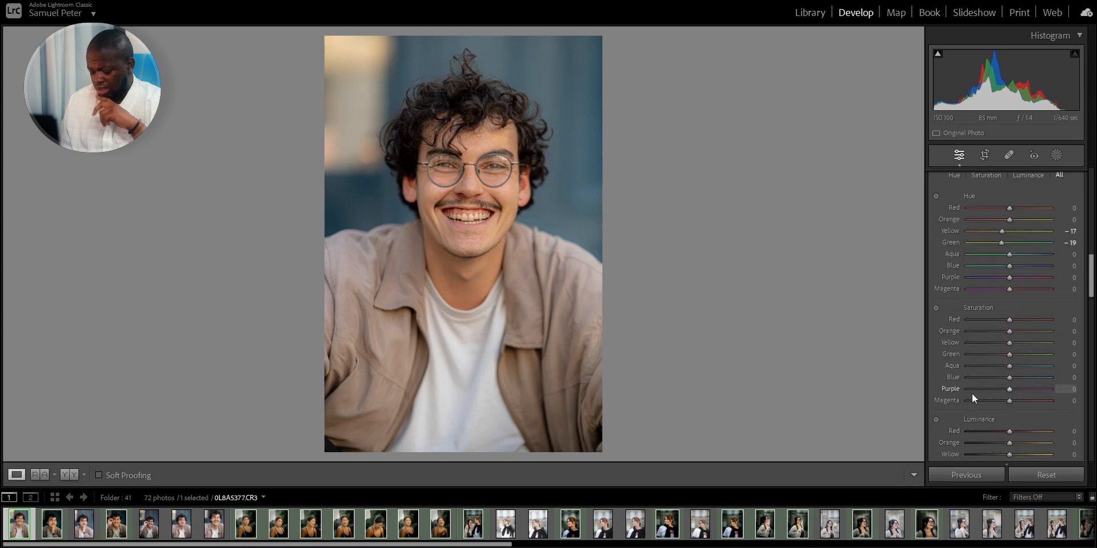
left_click_drag(1011, 345, 977, 346)
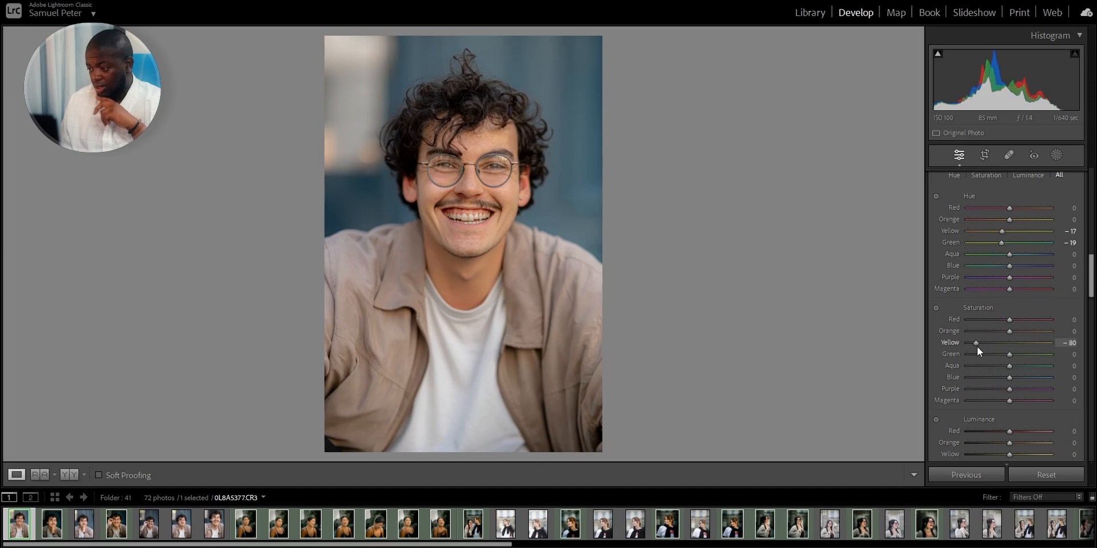
left_click_drag(976, 347, 982, 347)
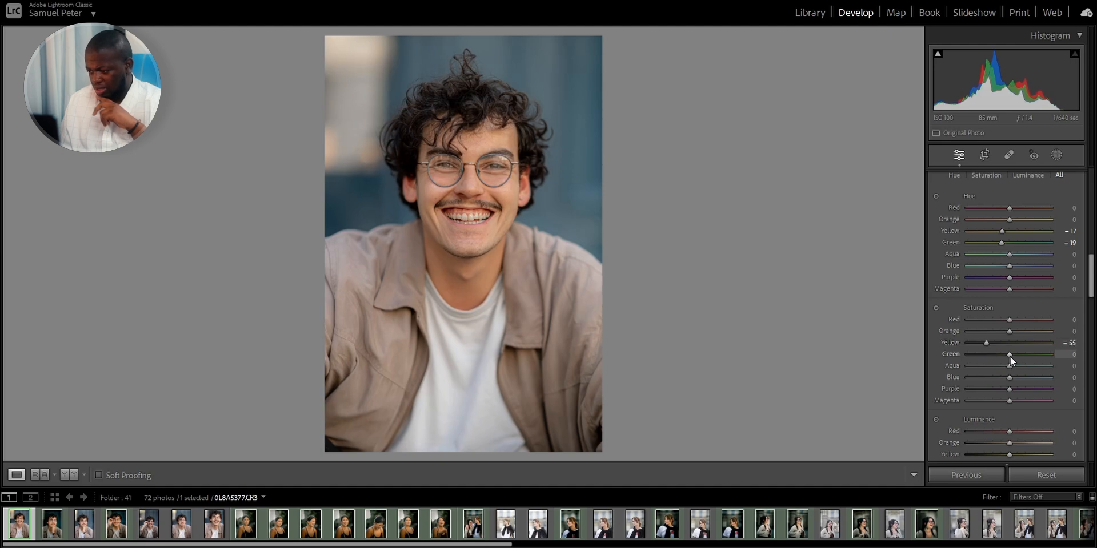
left_click_drag(1009, 356, 992, 356)
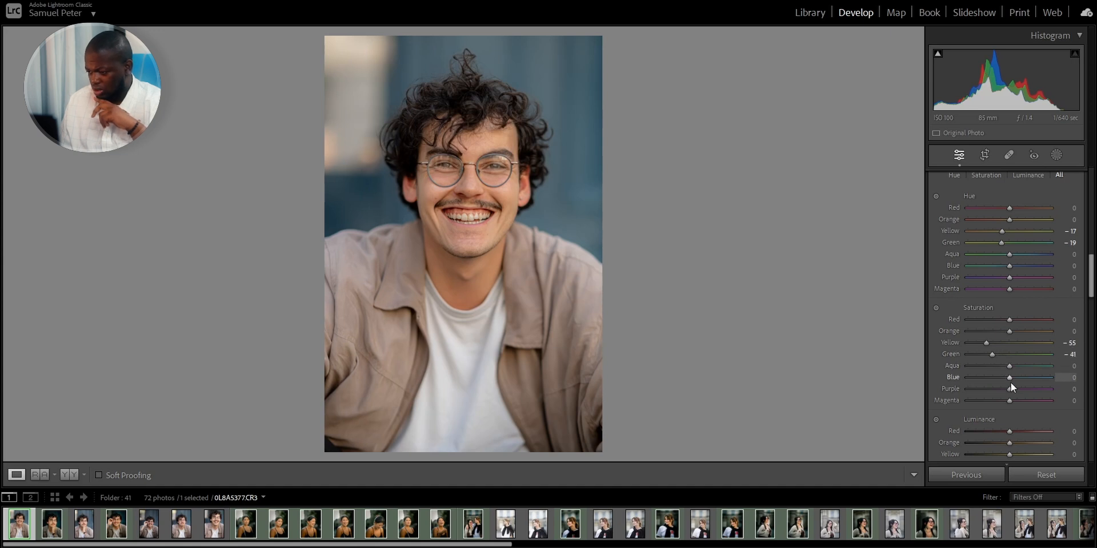
left_click_drag(1010, 379, 1003, 379)
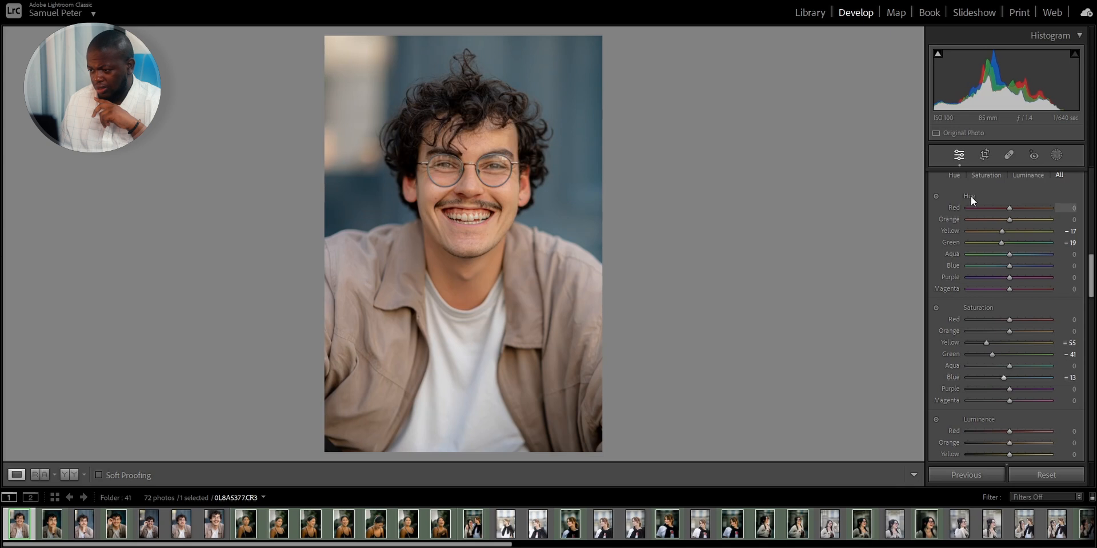
- Darken colour luminance in the Color Mixer, setting Yellow to -10 and Green to -22
scroll(948, 195, "up", 5)
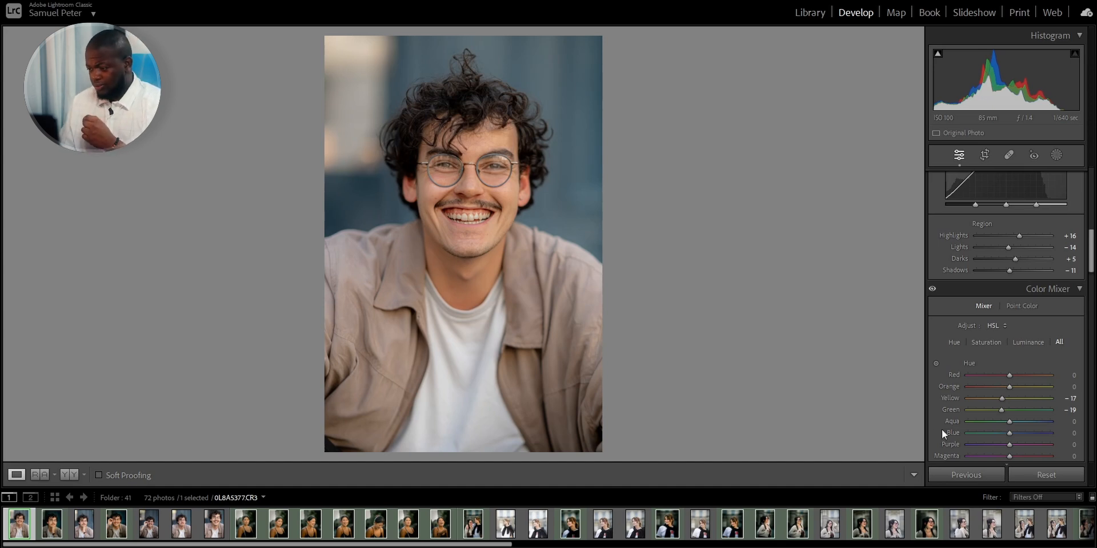
scroll(1028, 425, "down", 3)
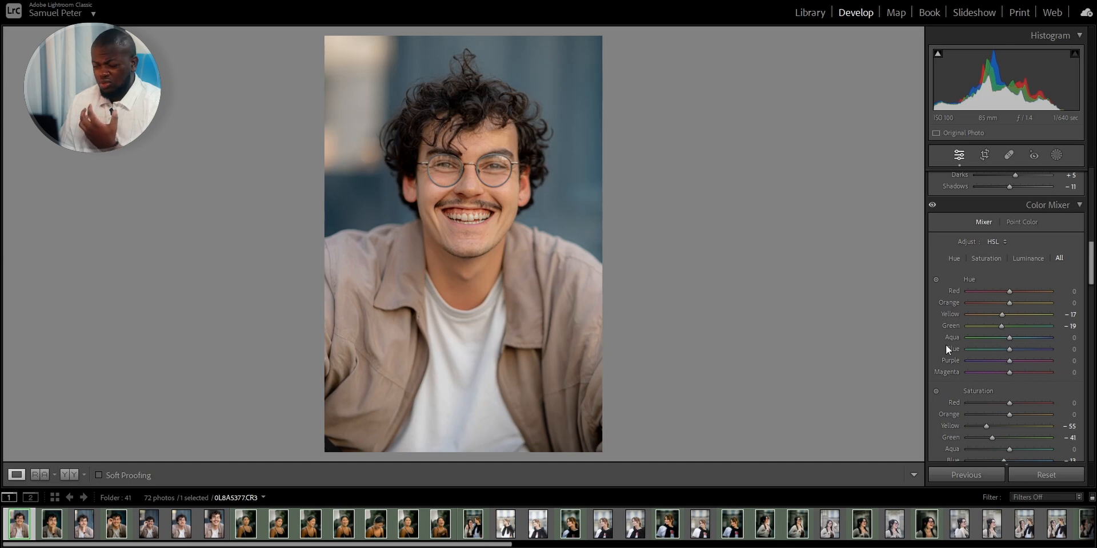
scroll(1000, 412, "down", 3)
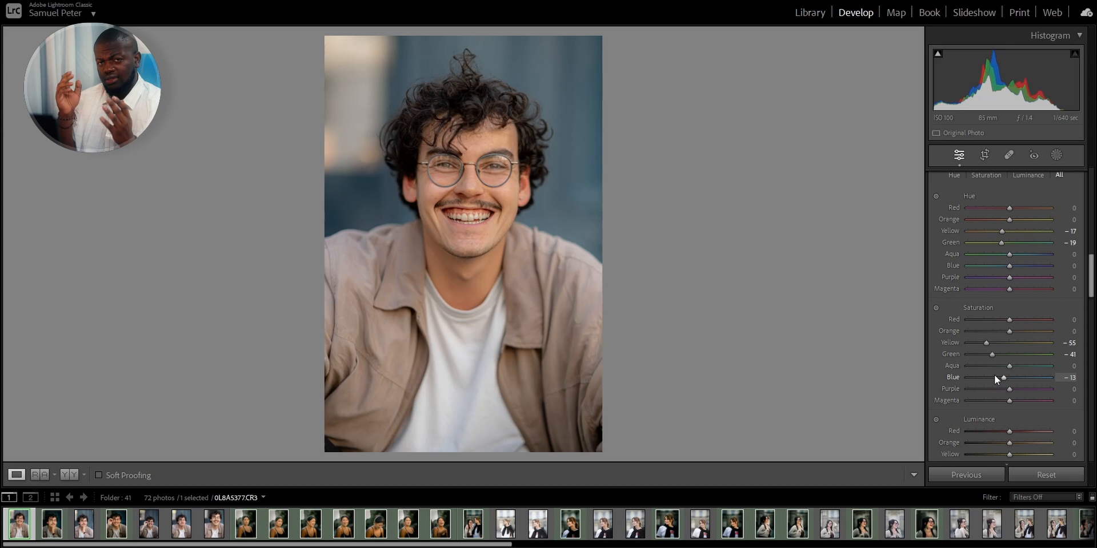
scroll(1005, 365, "down", 3)
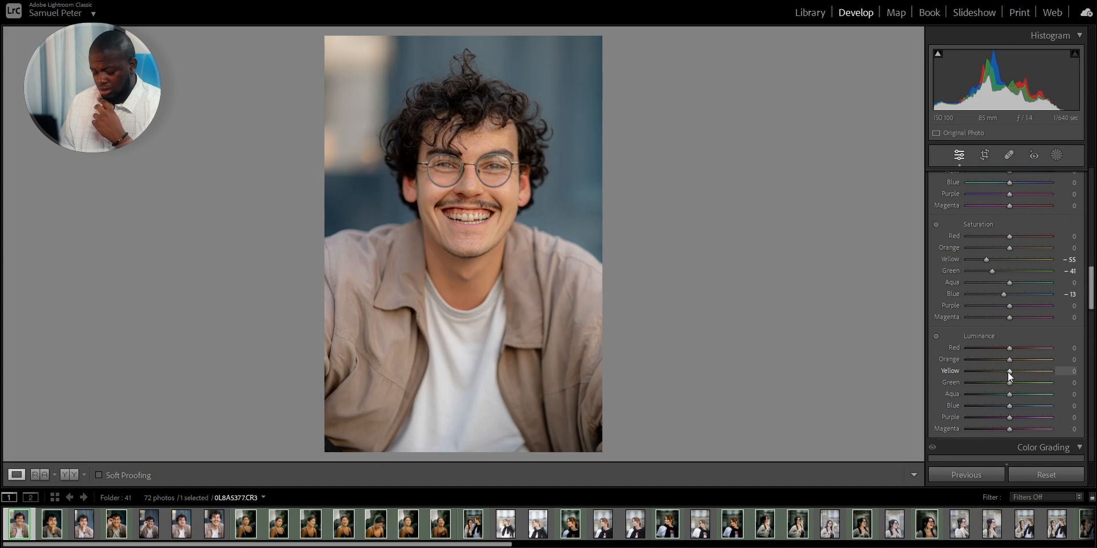
mouse_move(1009, 371)
left_mouse_down()
mouse_move(1023, 372)
mouse_move(1004, 378)
left_mouse_up()
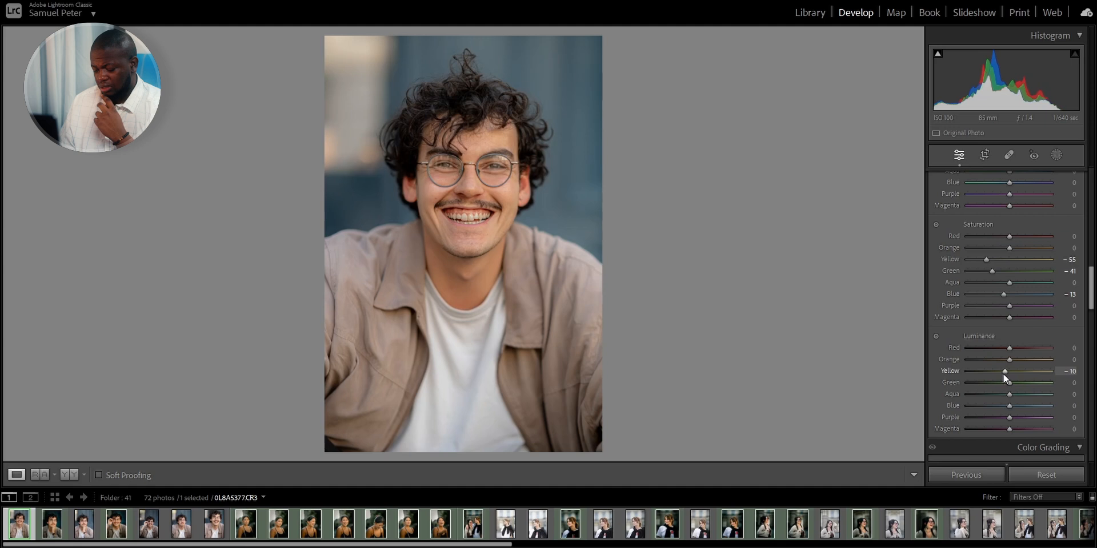
left_click(1010, 382)
left_click_drag(1010, 384, 997, 385)
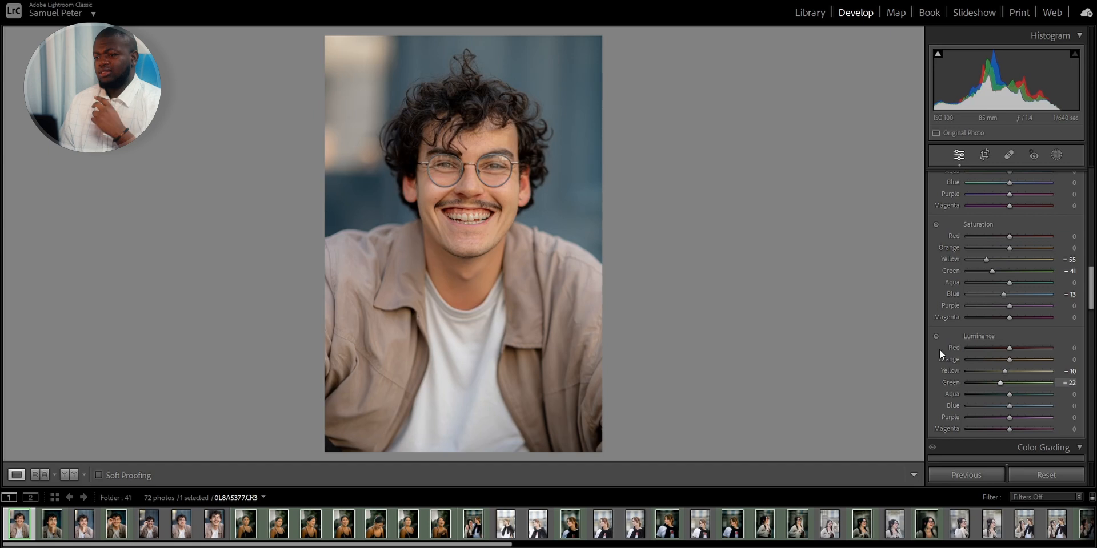
- Compare the portrait with and without the Color Mixer adjustments, and examine the face up close before returning to the full view
scroll(939, 349, "up", 3)
scroll(947, 198, "up", 3)
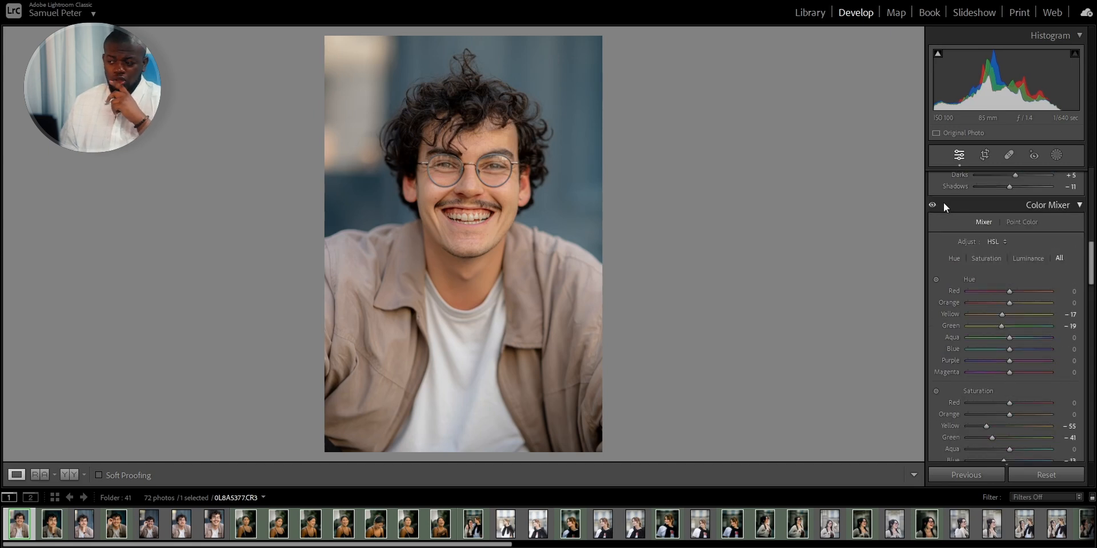
left_click(932, 206)
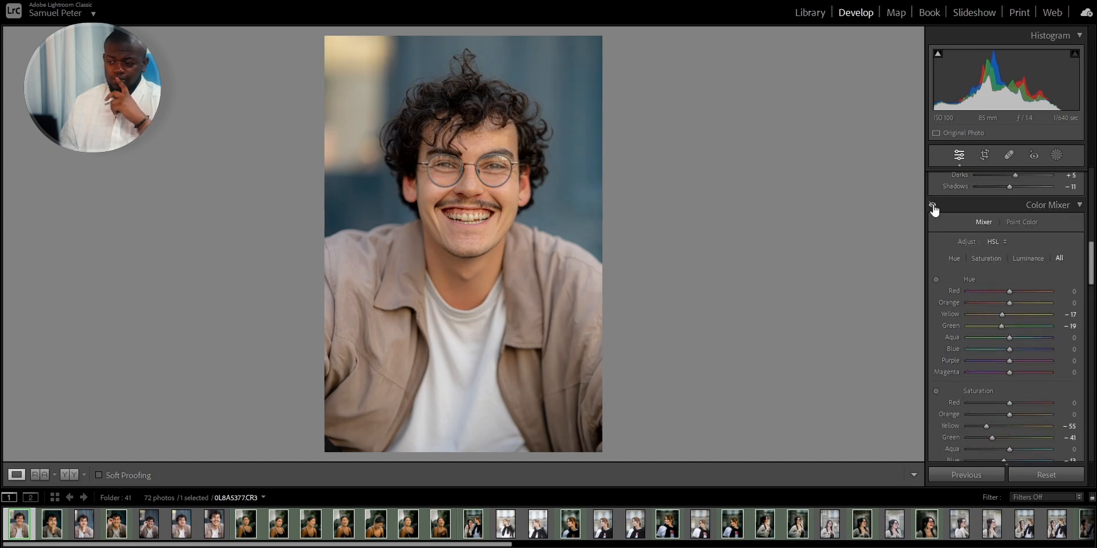
left_click(932, 206)
left_click(932, 206)
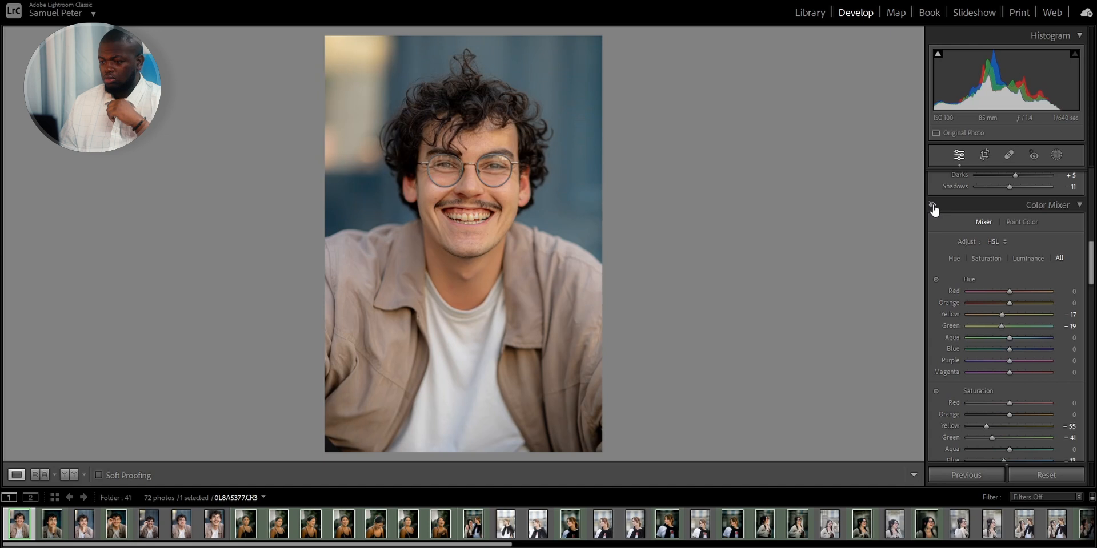
left_click(932, 206)
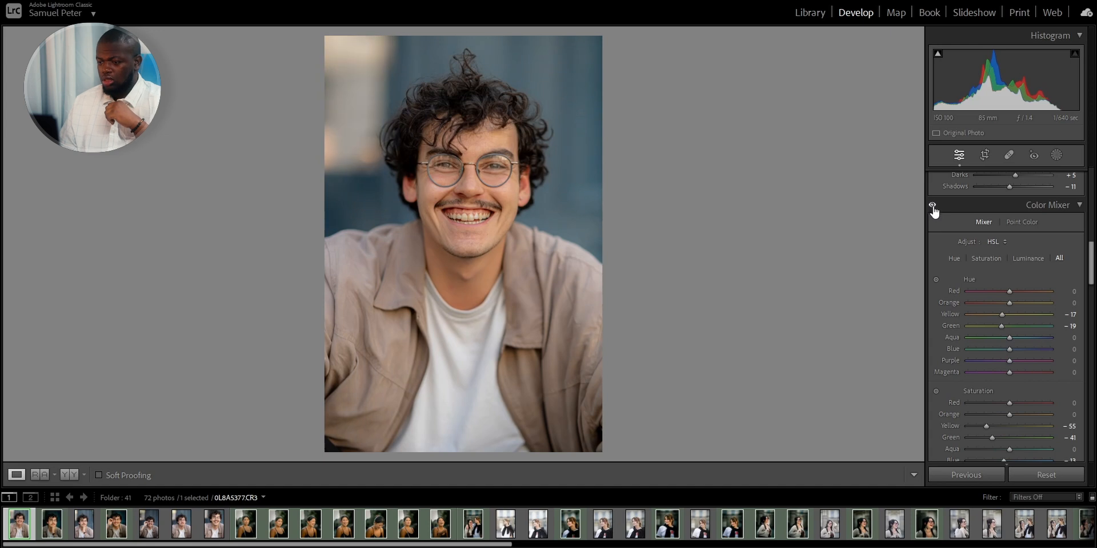
left_click(460, 219)
left_click_drag(416, 264, 416, 313)
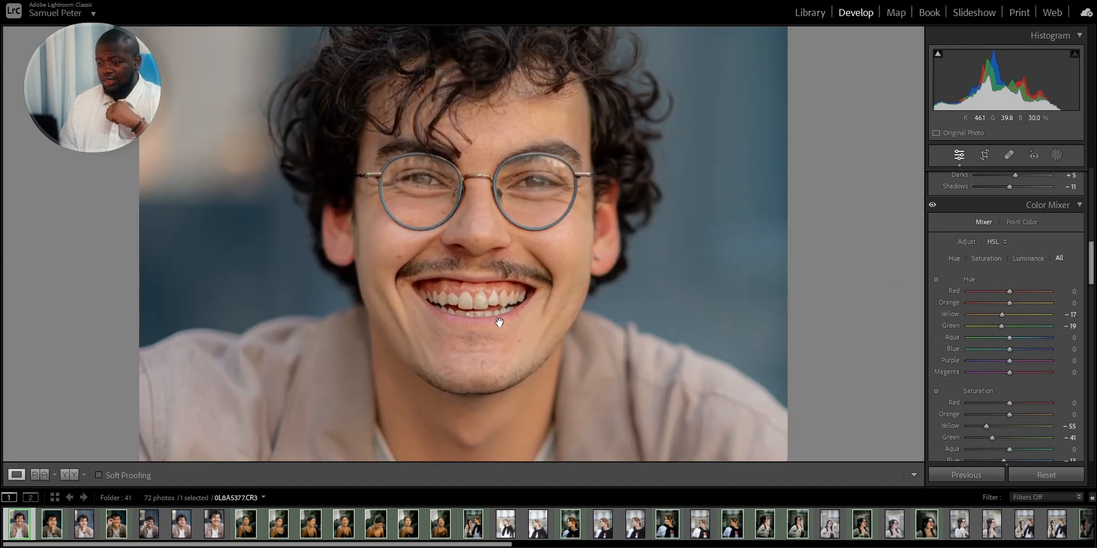
left_click(932, 205)
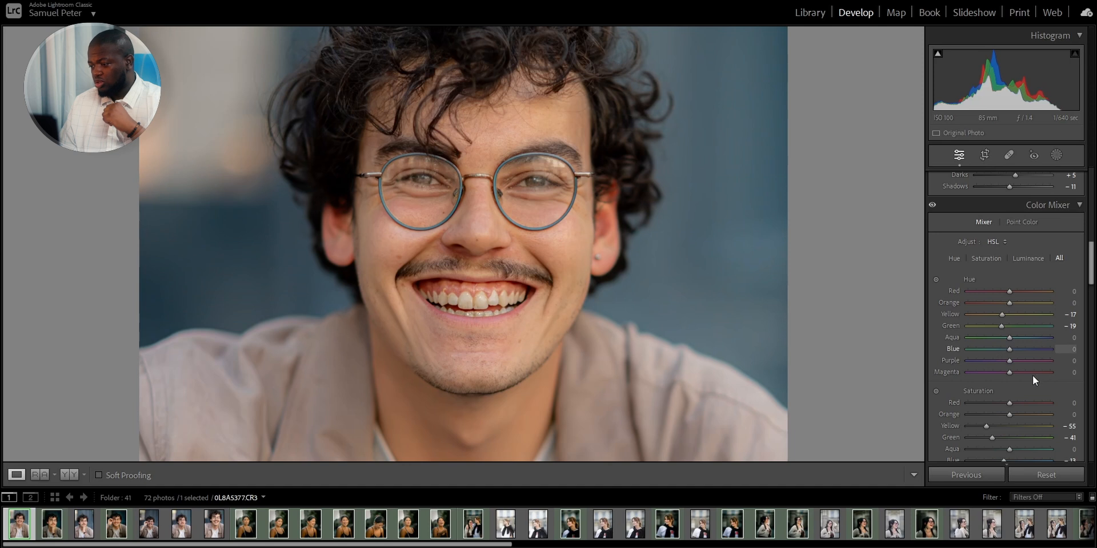
left_click(623, 225)
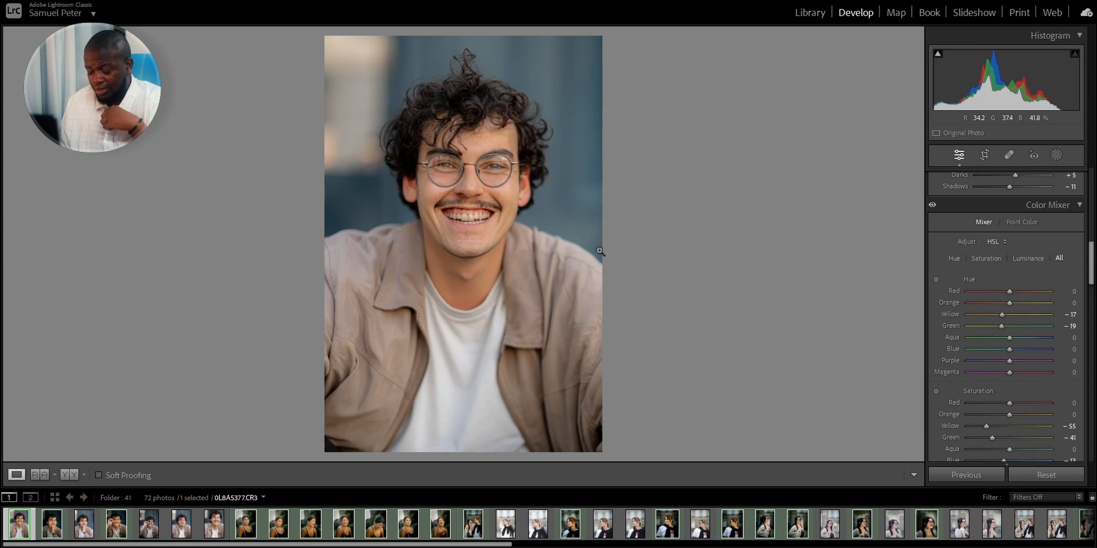
- Tint the shadows green-teal in Color Grading with Hue at 156 and slightly raised saturation
scroll(1008, 219, "down", 6)
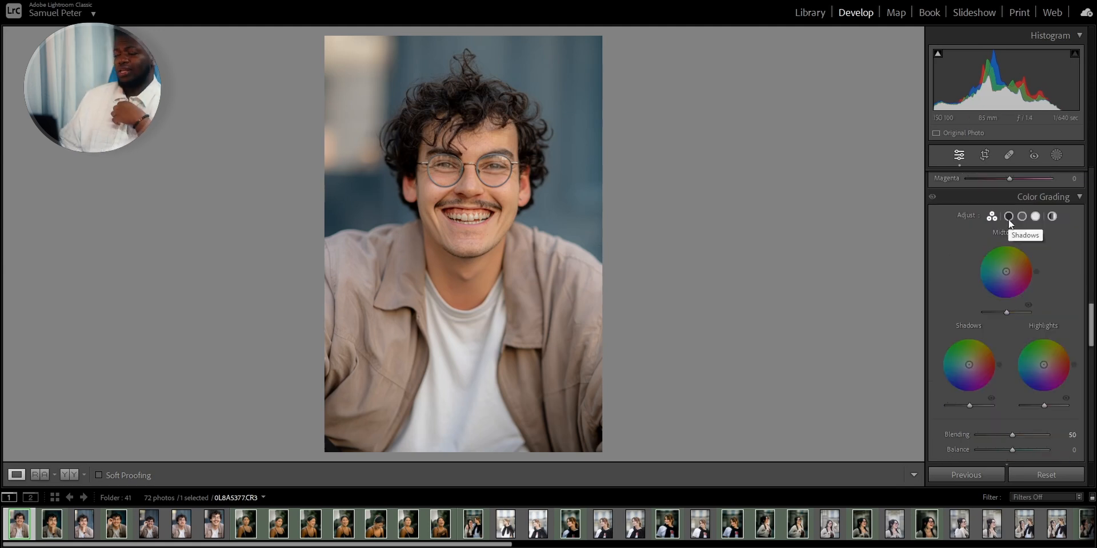
left_click(1008, 220)
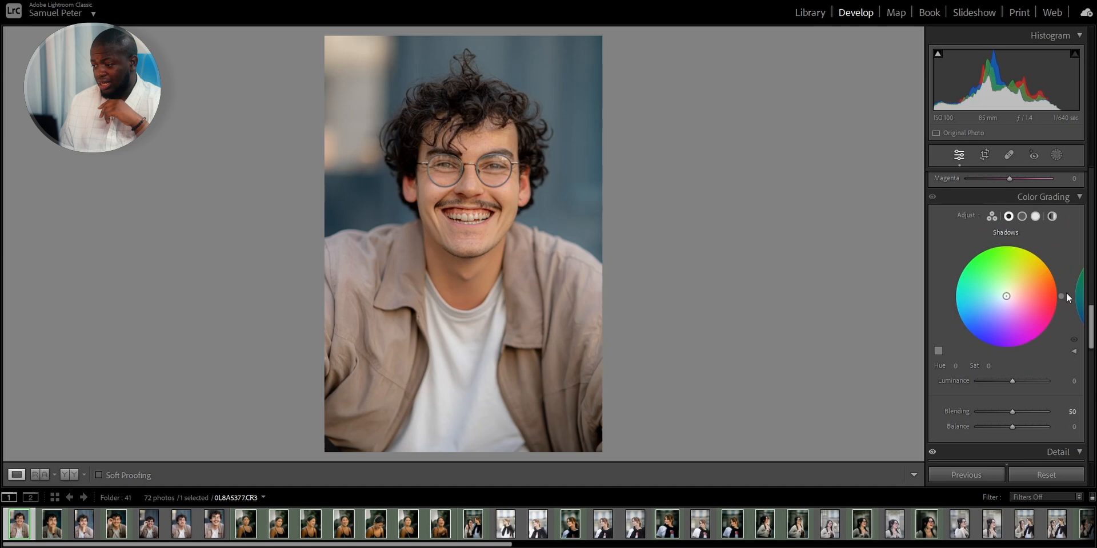
left_click_drag(1061, 296, 957, 271)
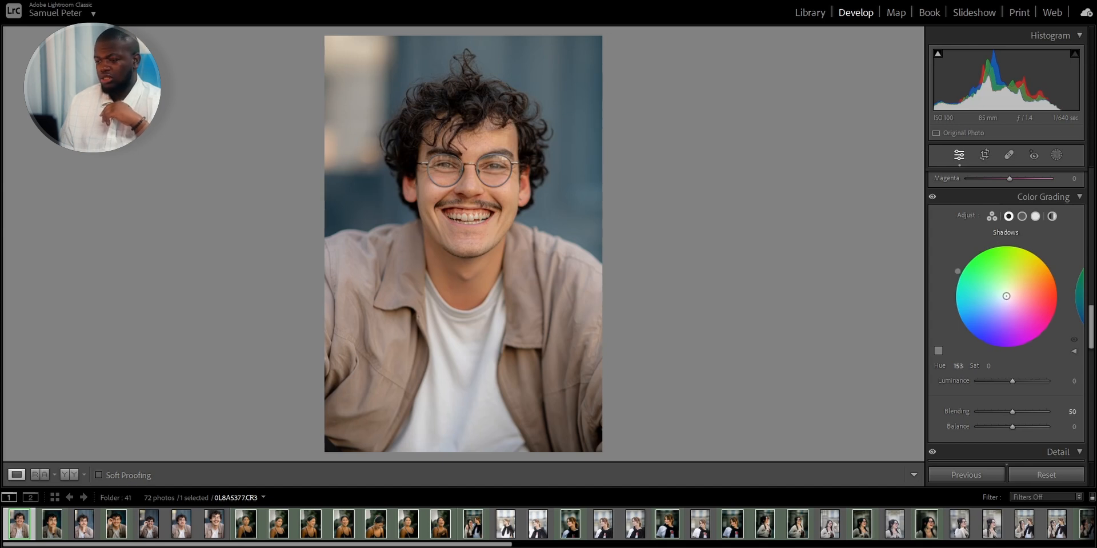
left_click_drag(957, 272, 956, 275)
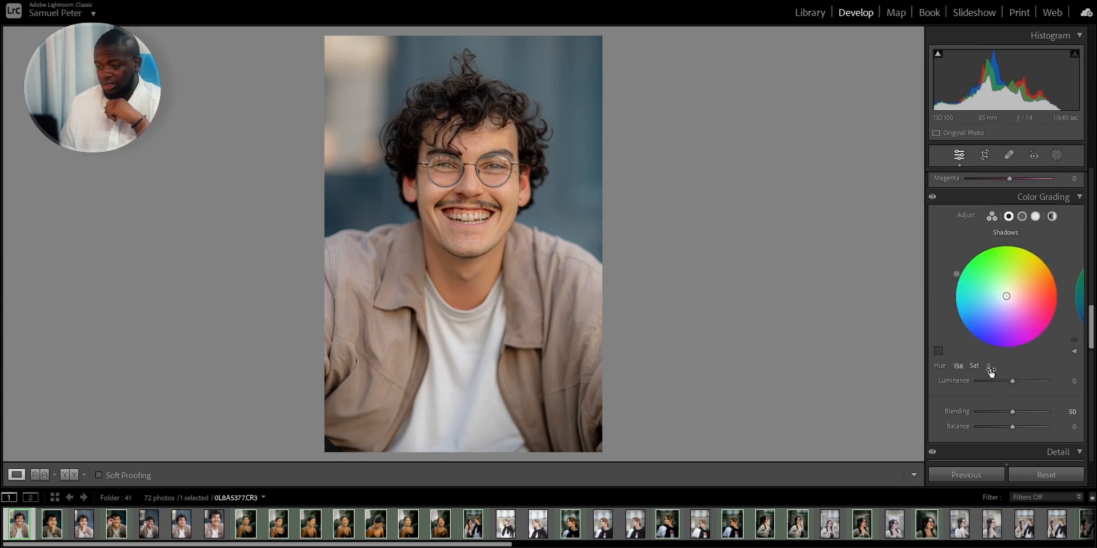
- Warm the midtones in Color Grading with Hue at 22 and Saturation at 14
left_click(1022, 216)
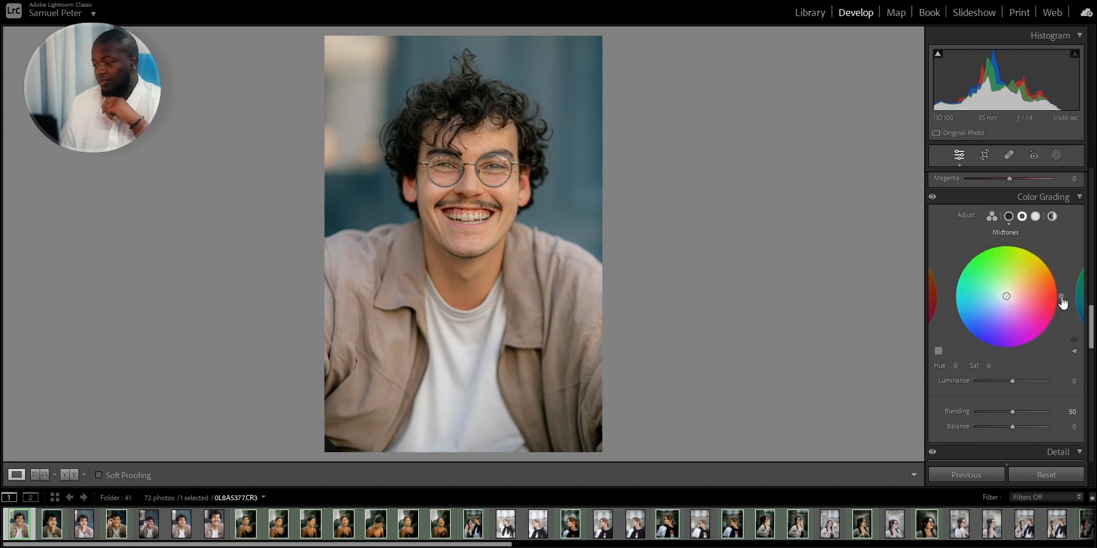
left_click_drag(1061, 297, 1056, 276)
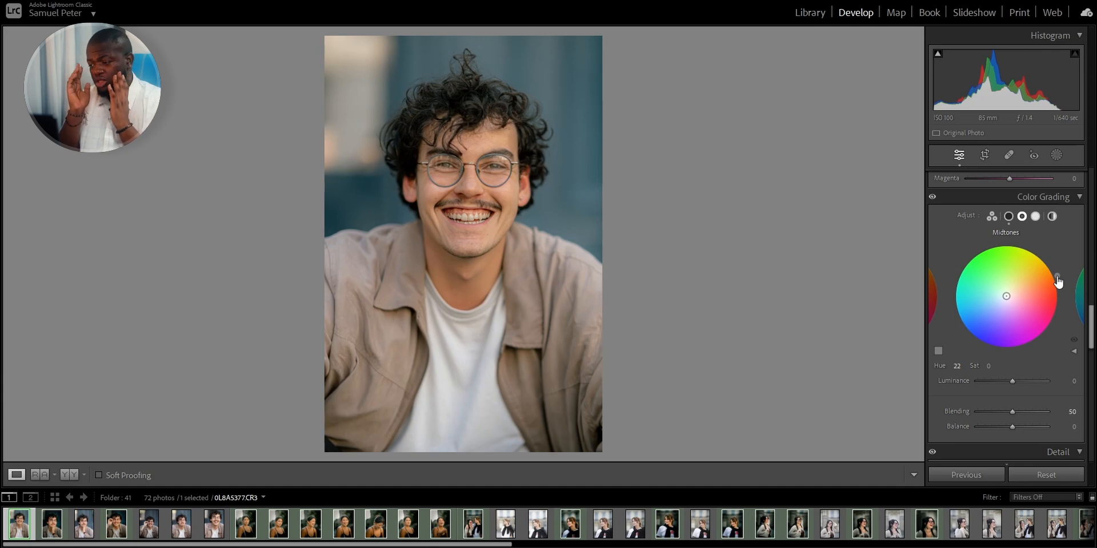
left_click_drag(1058, 281, 1056, 274)
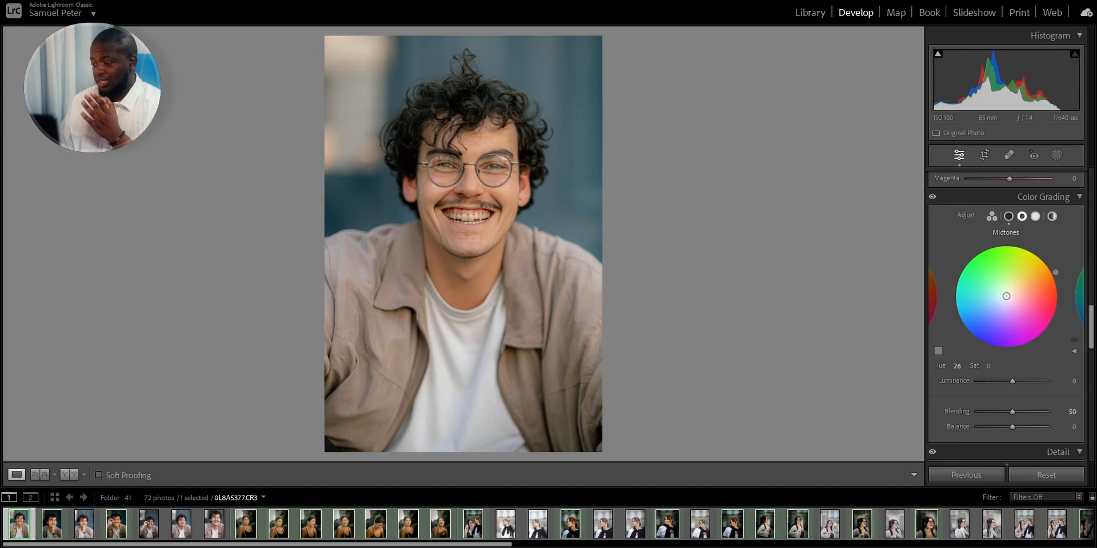
left_click_drag(988, 367, 995, 368)
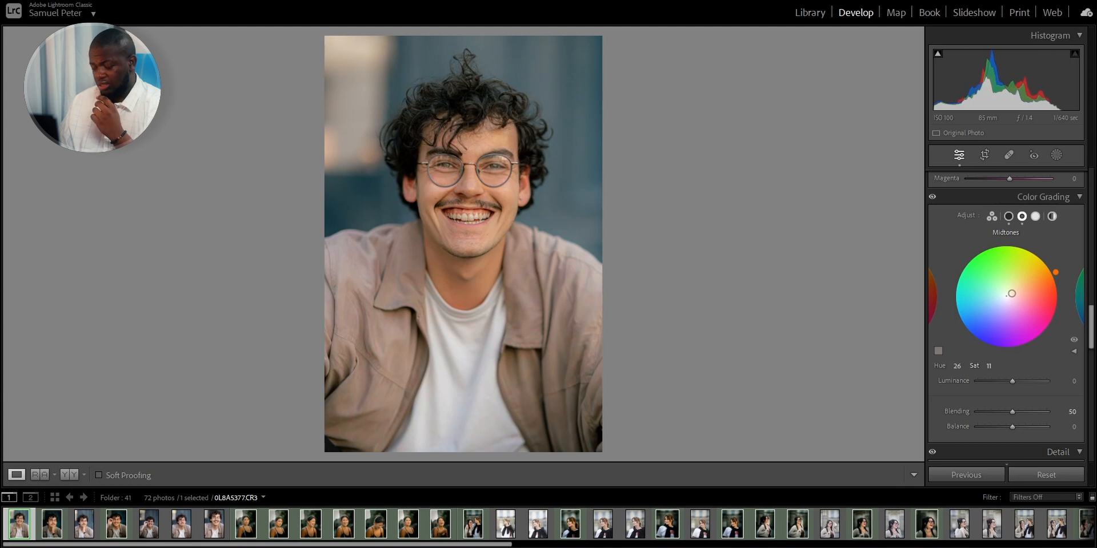
left_click_drag(995, 368, 997, 367)
left_click_drag(1056, 275, 1055, 273)
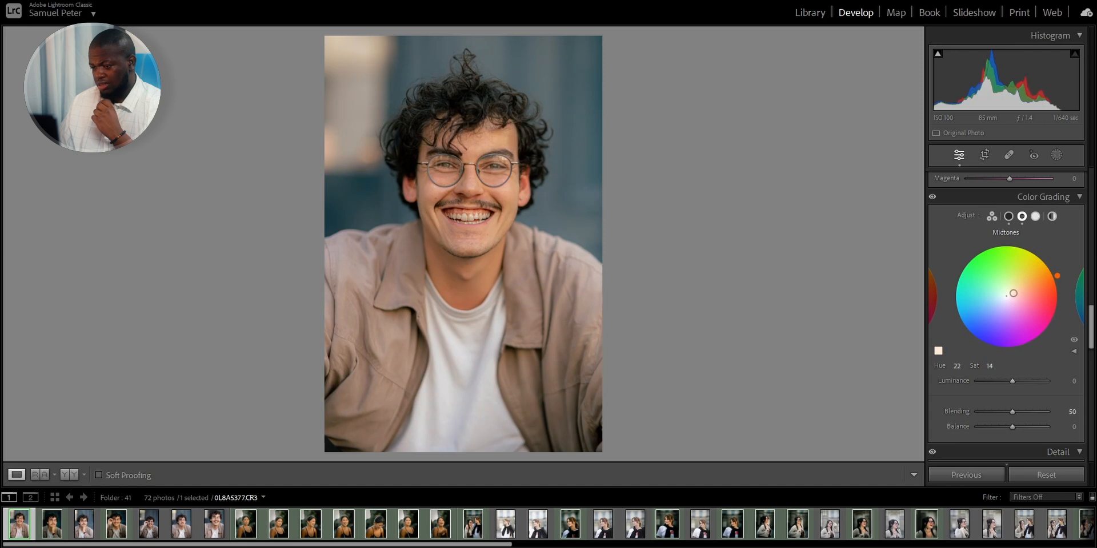
- Tint the highlights in Color Grading with Hue at 41 and Saturation at 9, and try shifting the Balance to +97
left_click(1035, 217)
left_click(1036, 217)
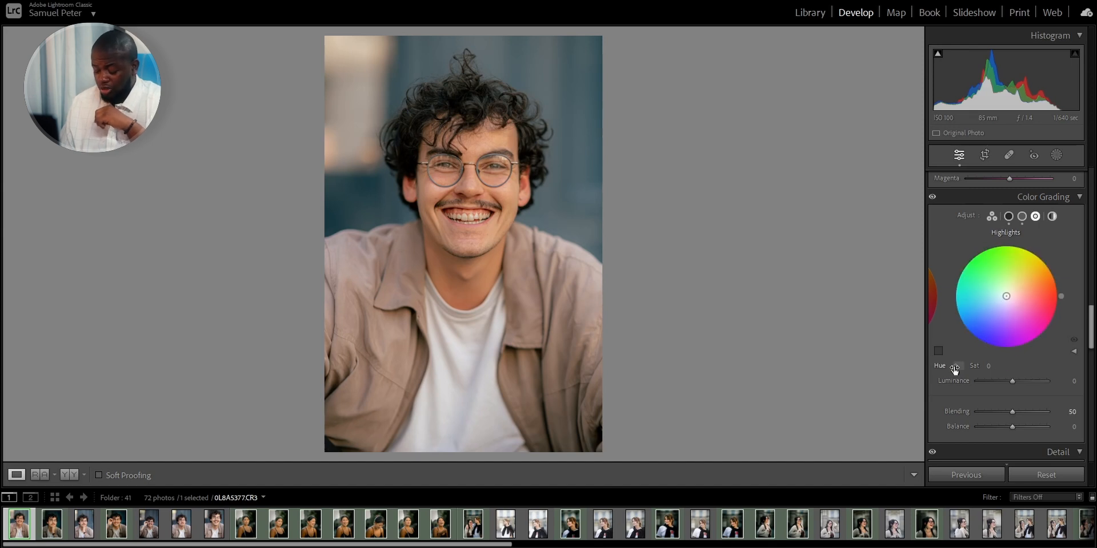
left_click_drag(958, 369, 970, 369)
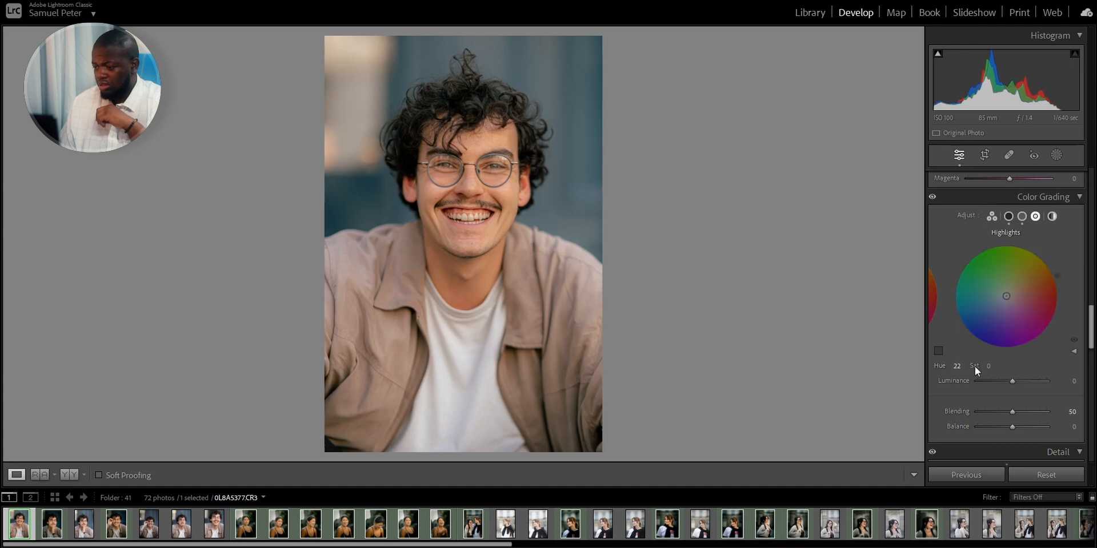
left_click_drag(990, 369, 991, 368)
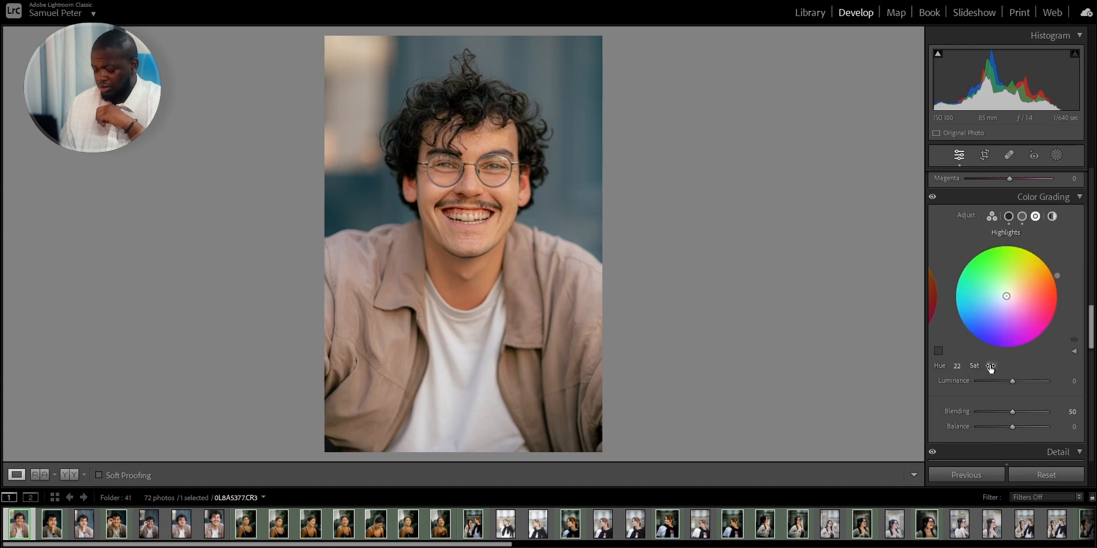
mouse_move(990, 369)
left_mouse_down()
mouse_move(949, 368)
mouse_move(1005, 369)
mouse_move(940, 369)
left_mouse_up()
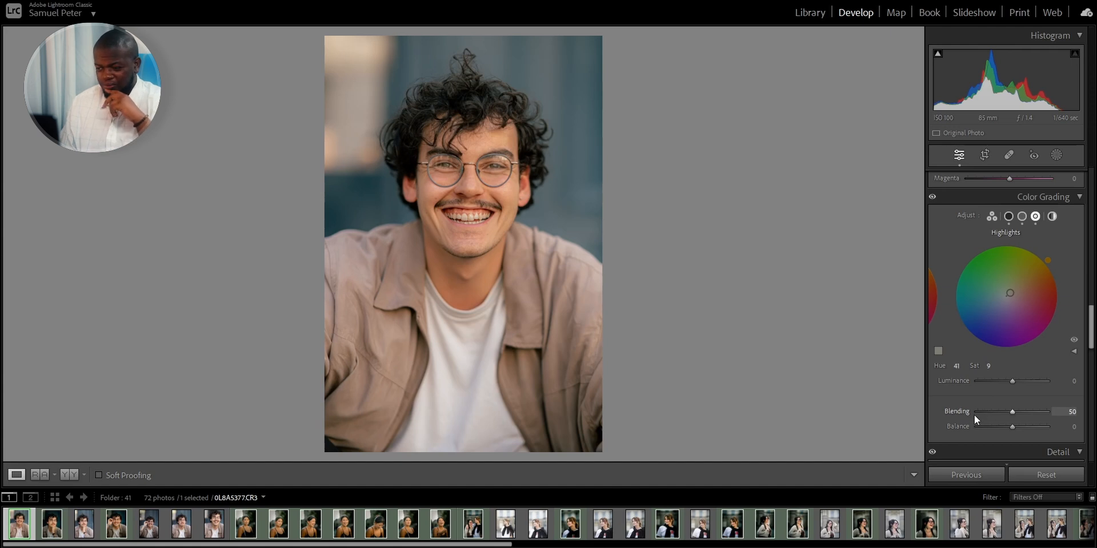
left_click_drag(983, 423, 1046, 426)
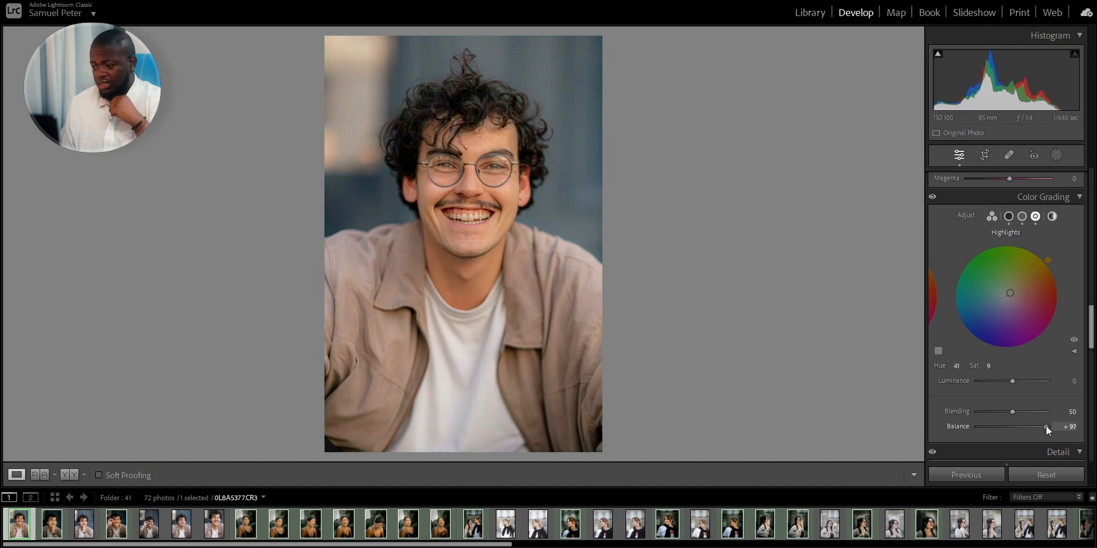
- Add a subtle post-crop vignette to the portrait with Amount at -5
scroll(954, 413, "down", 10)
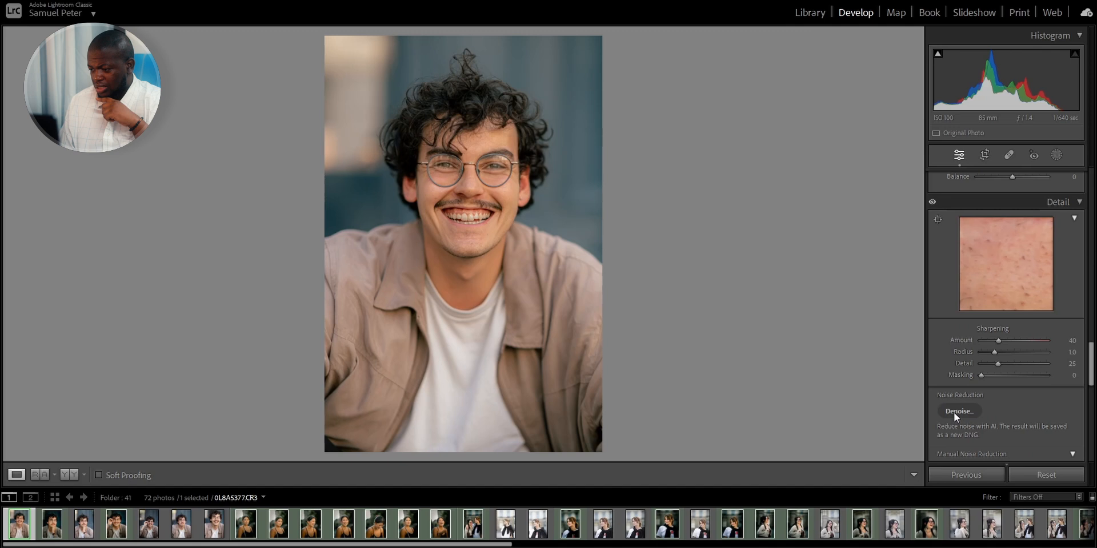
scroll(954, 413, "up", 5)
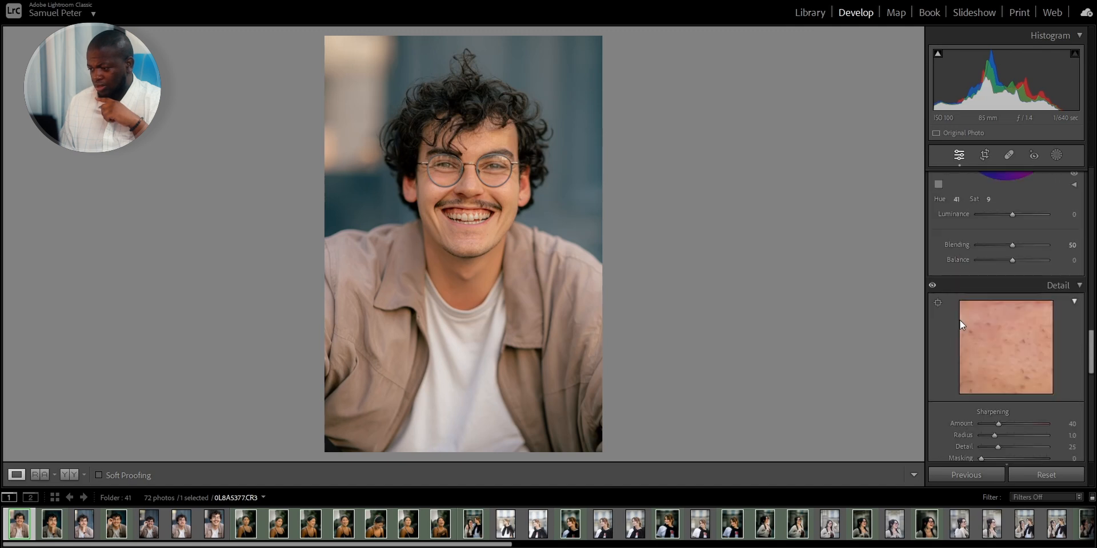
scroll(981, 317, "down", 2)
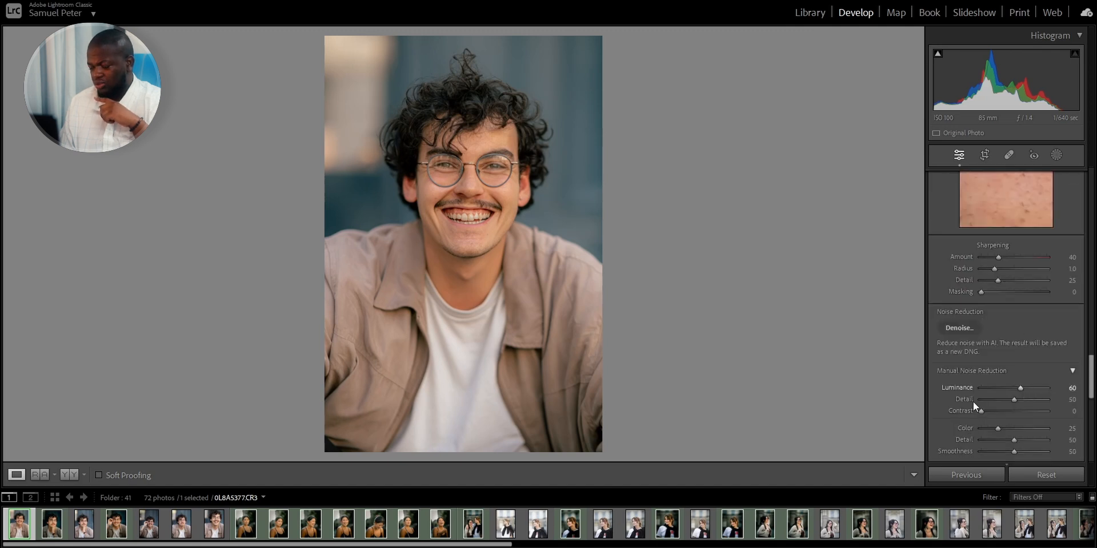
scroll(975, 401, "down", 5)
left_click(1061, 323)
type("-5")
key("Return")
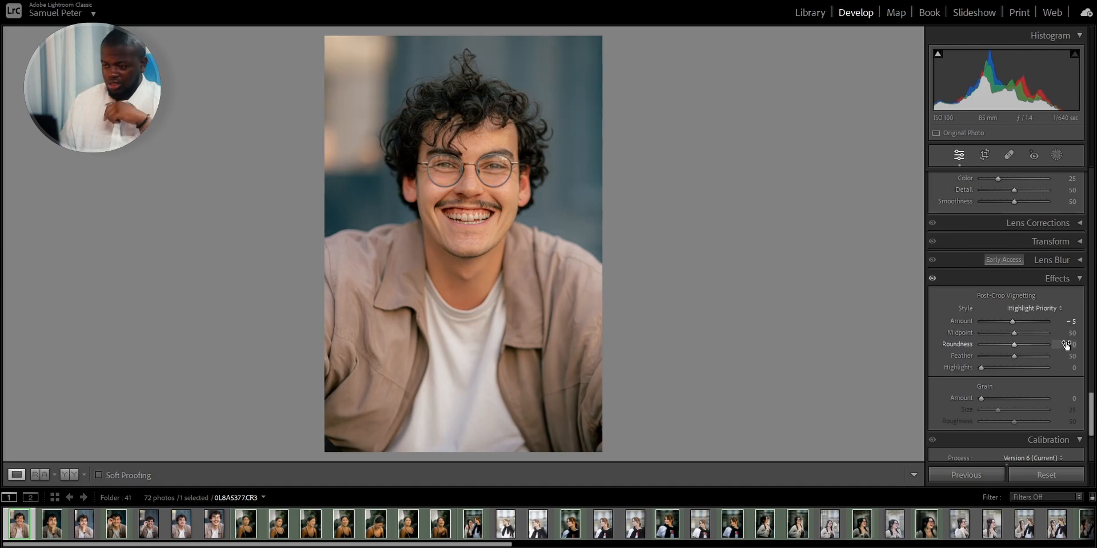
- Compare the portrait side by side before and after editing, including a close-up of the face, and return to the single-image view
left_click(70, 472)
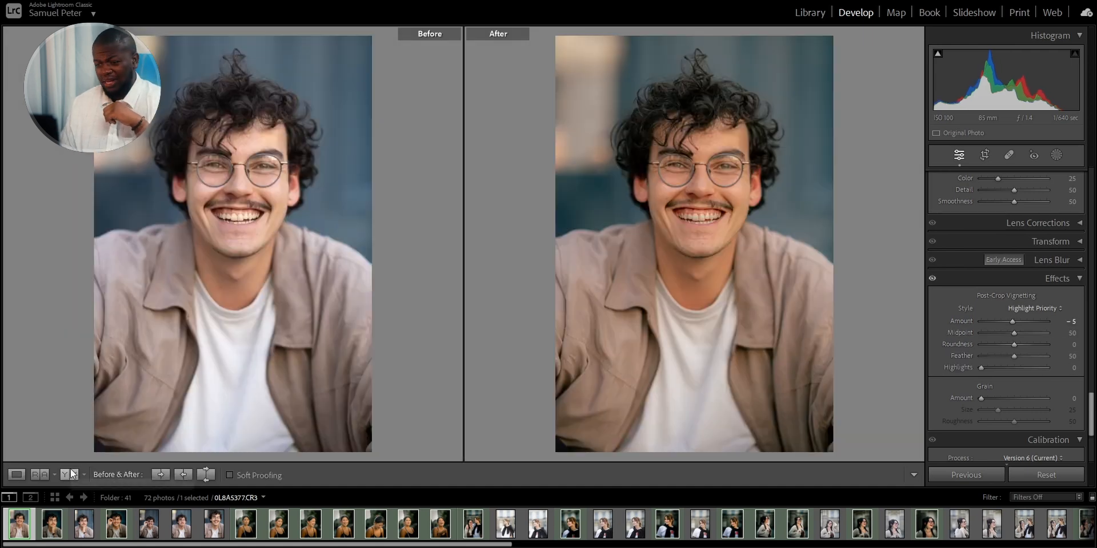
left_click(259, 165)
left_click_drag(258, 166, 285, 178)
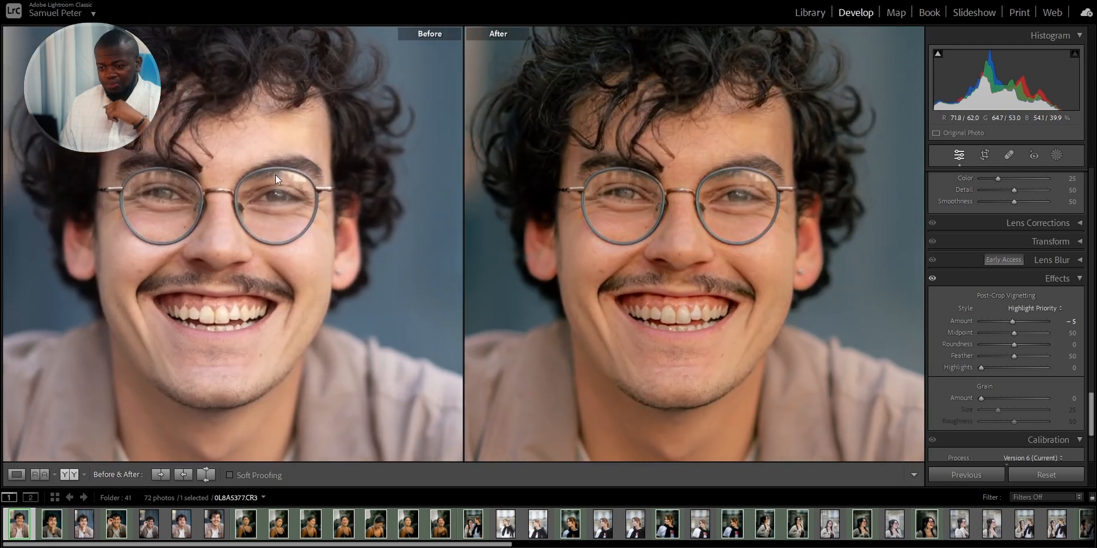
left_click(263, 177)
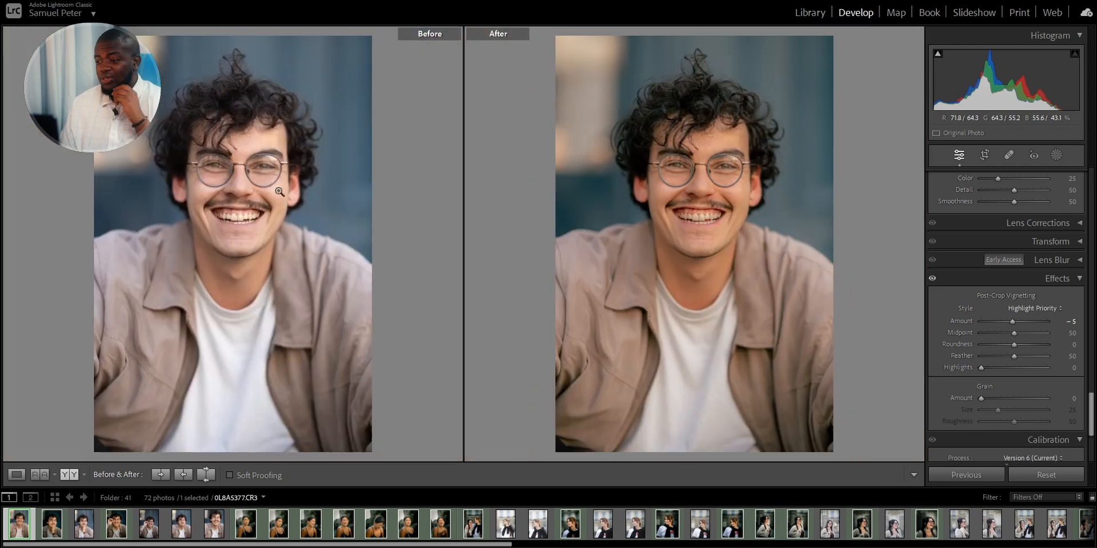
left_click(16, 474)
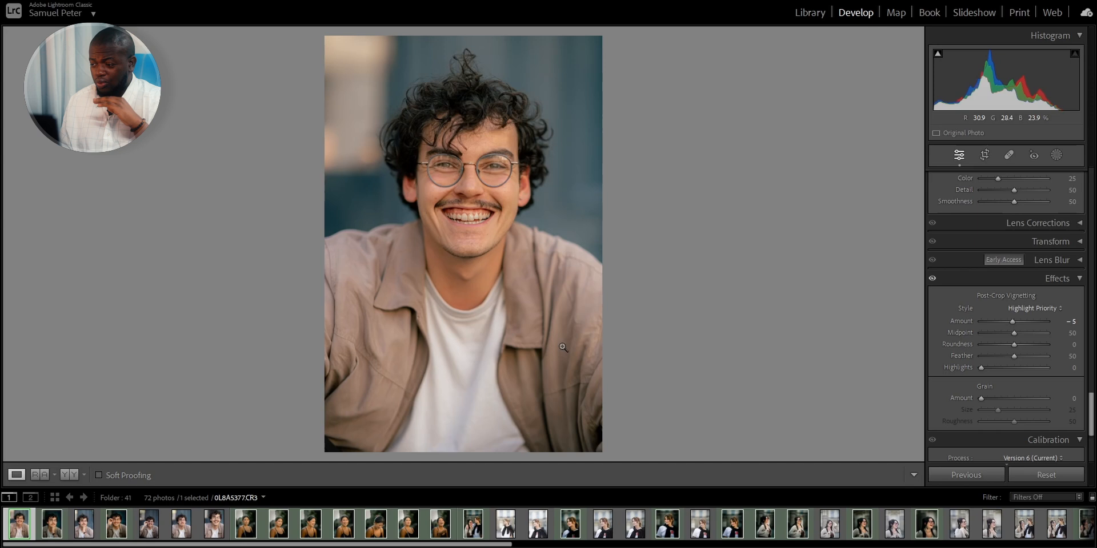
- Create a mask of the portrait's background and darken it with Exposure at -0.89
left_click(1055, 158)
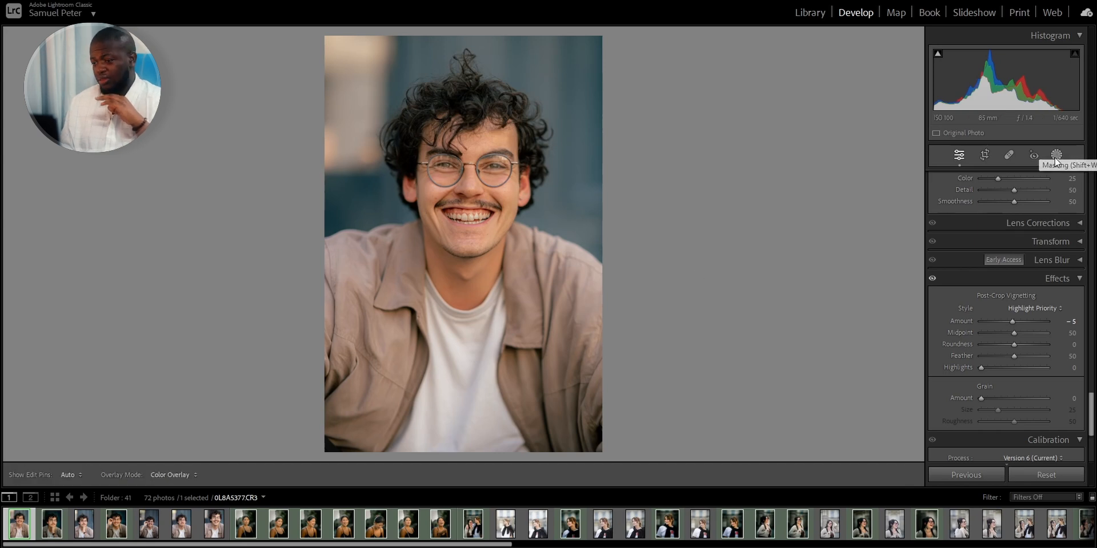
left_click(1002, 198)
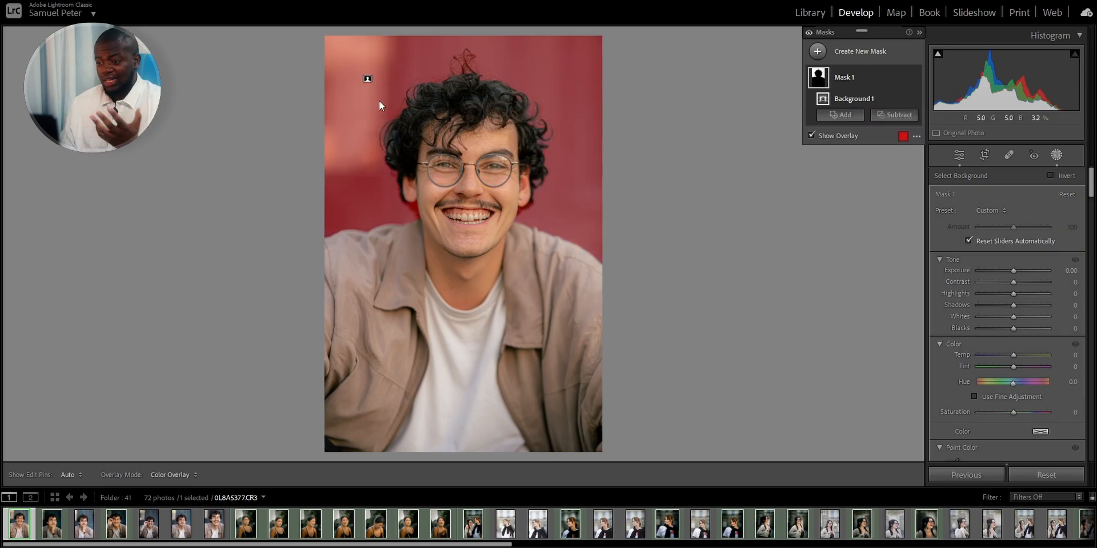
left_click_drag(1012, 272, 1005, 273)
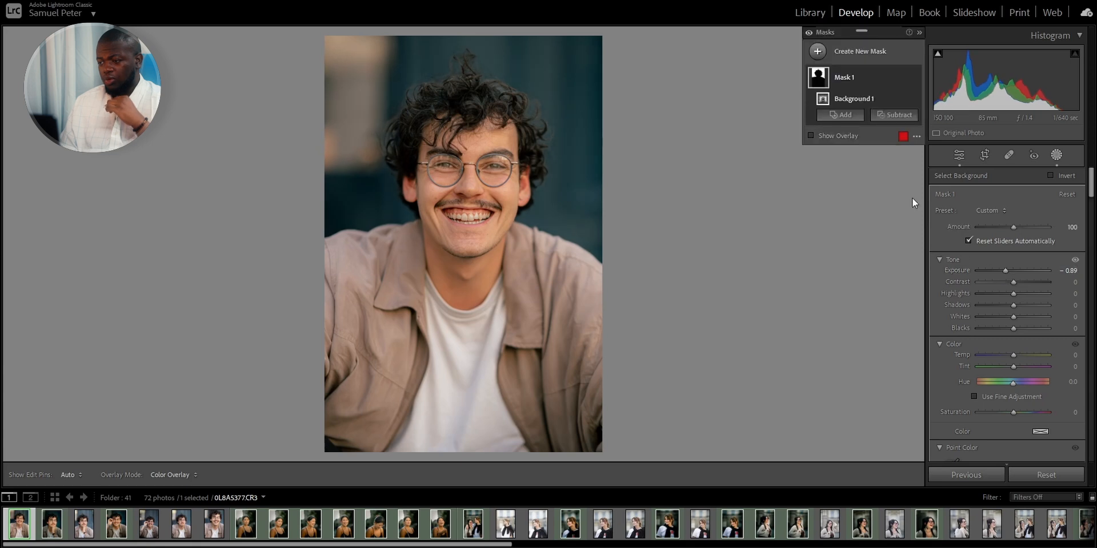
- Add a circular radial gradient mask centred on the face, covering the whole head, with Feather at about 82
left_click(885, 54)
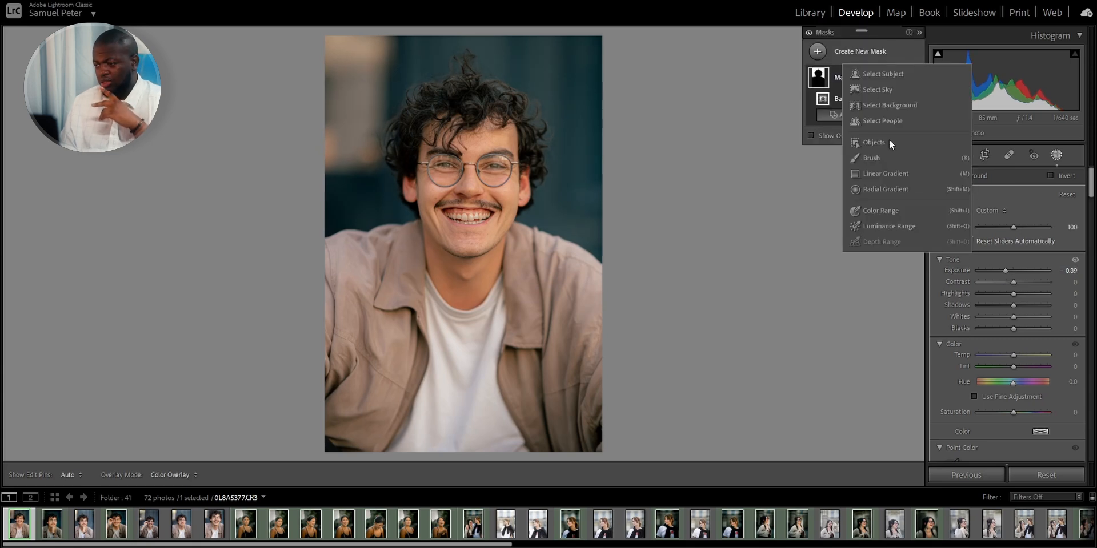
left_click(885, 189)
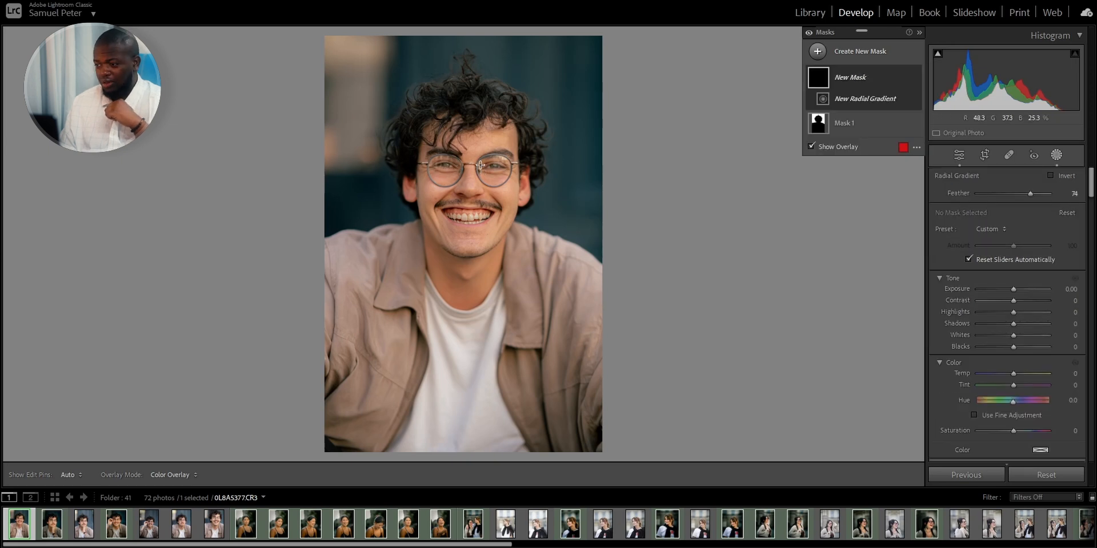
left_click_drag(469, 181, 587, 305)
left_click_drag(534, 203, 538, 201)
left_click_drag(471, 211, 470, 200)
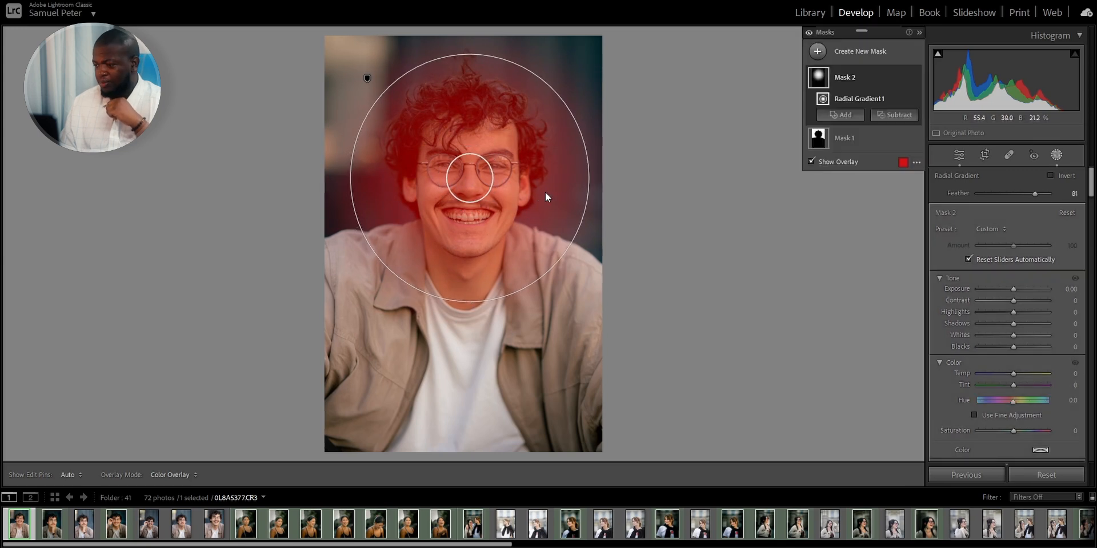
- Darken the area around the head by inverting the radial mask, with Feather at 70, Exposure at -0.76 and a taller ellipse
right_click(902, 78)
mouse_move(970, 131)
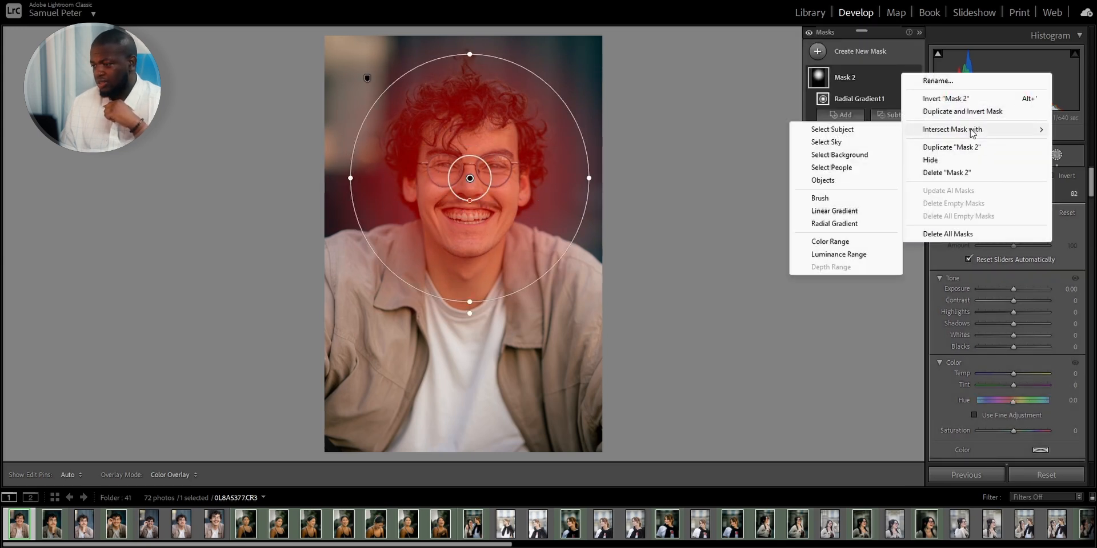
left_click(969, 99)
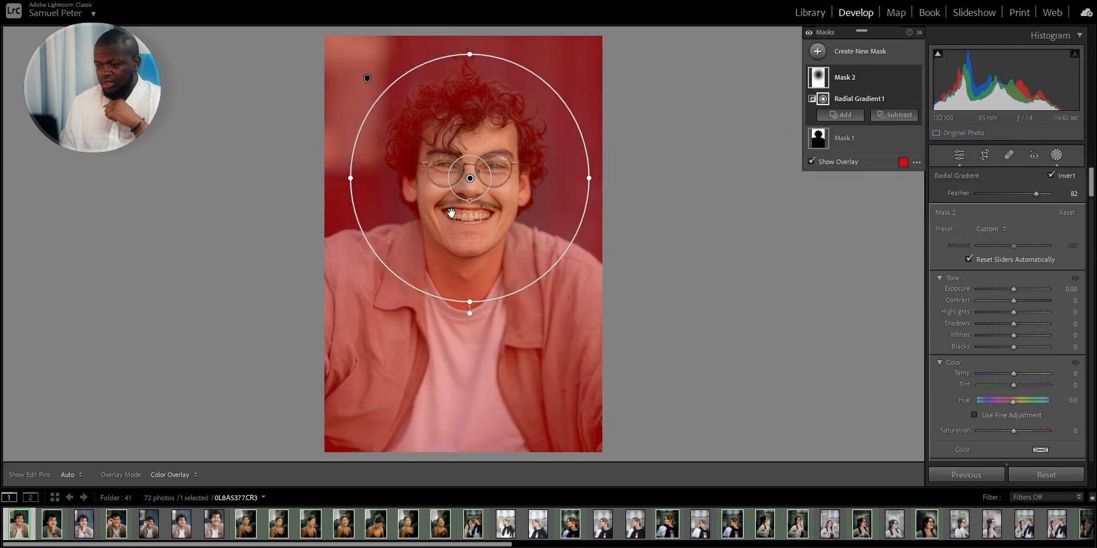
left_click_drag(469, 200, 475, 215)
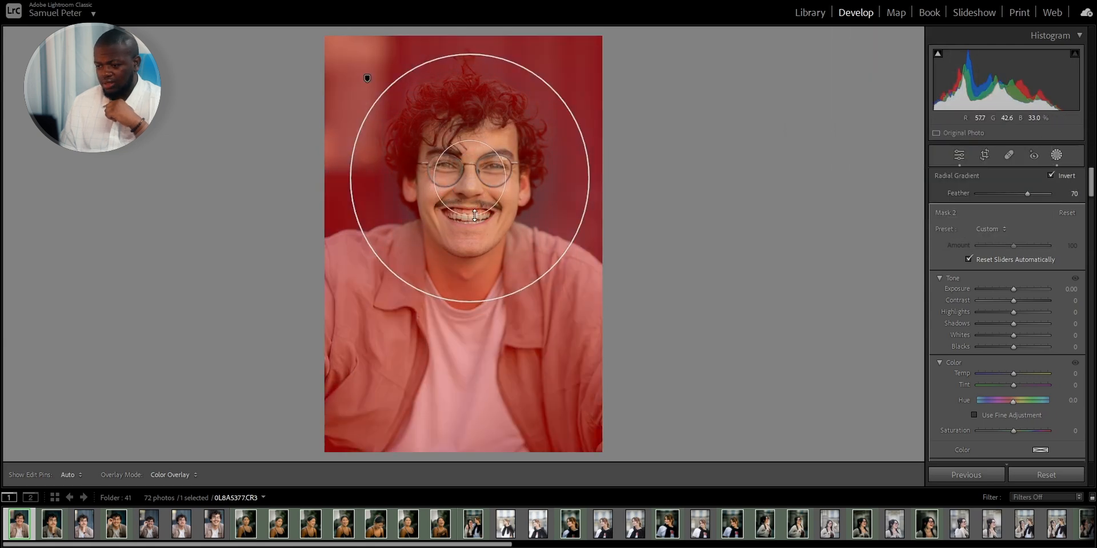
left_click_drag(1013, 291, 1006, 293)
left_click_drag(459, 301, 459, 326)
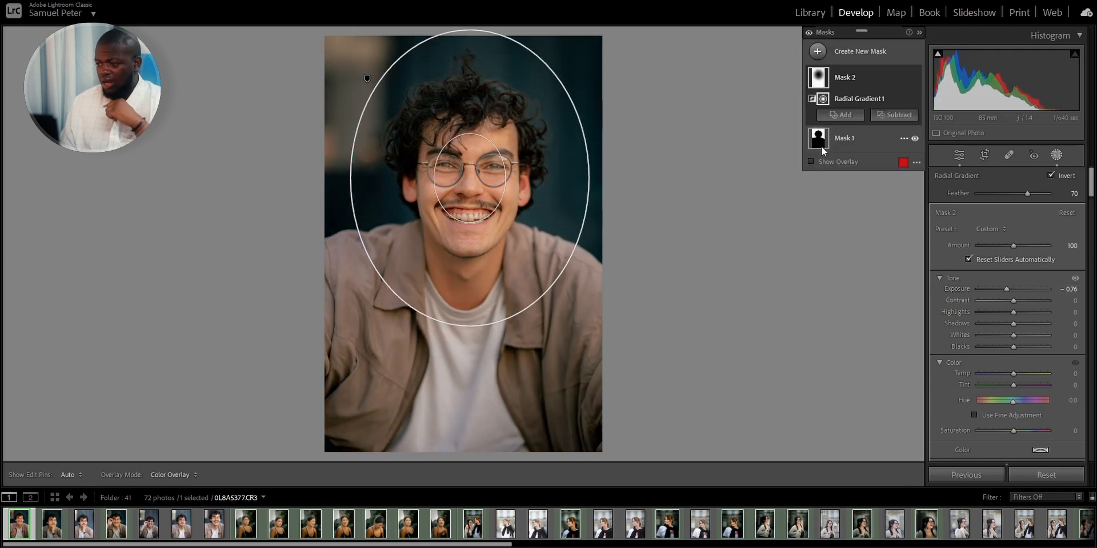
- Duplicate and invert Mask 2 to brighten the face with Exposure at 0.17 and Whites at 27
left_click(903, 77)
left_click(957, 113)
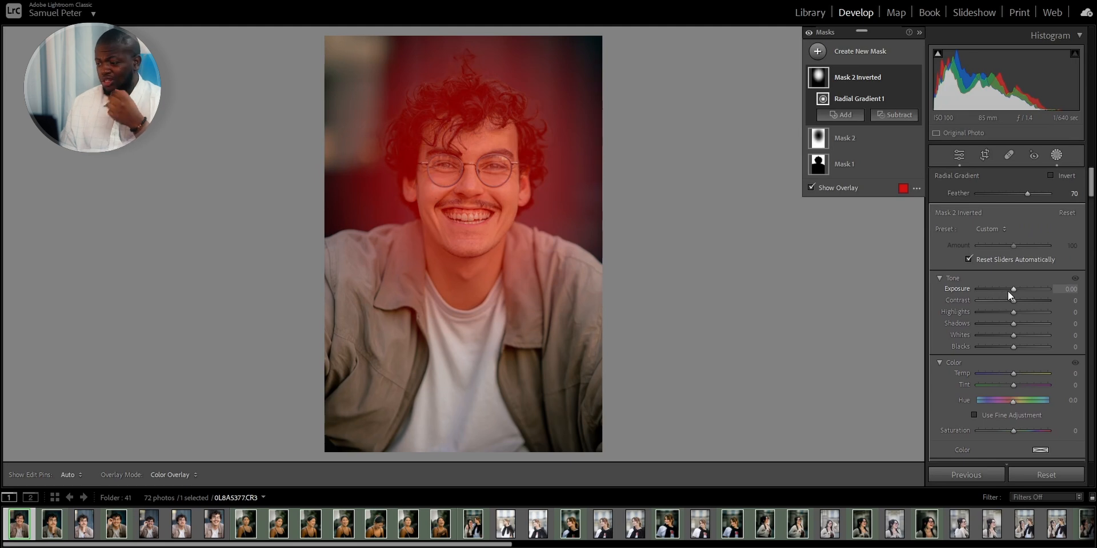
left_click_drag(1012, 290, 1013, 289)
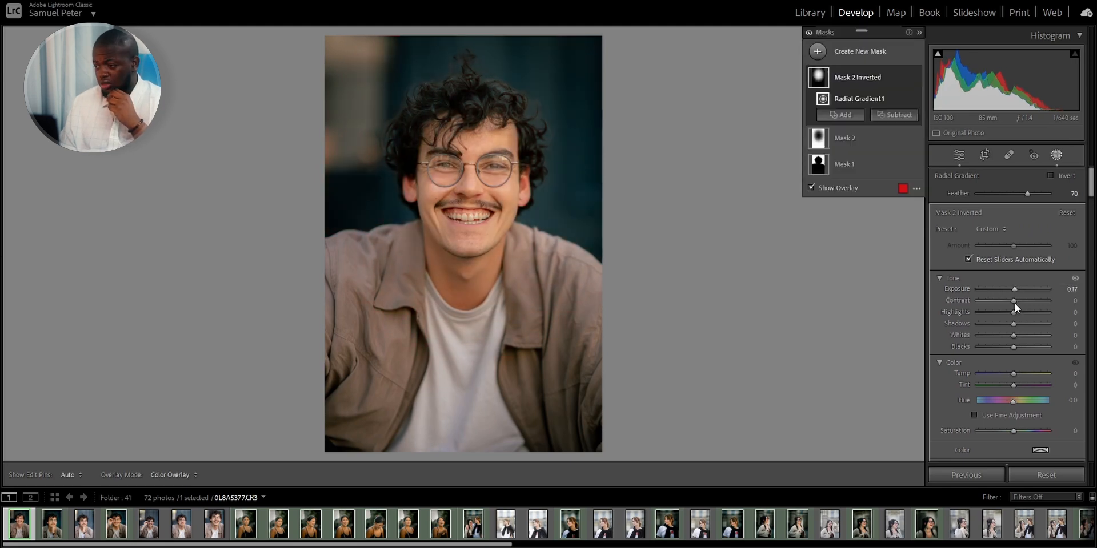
left_click_drag(1011, 338, 1020, 336)
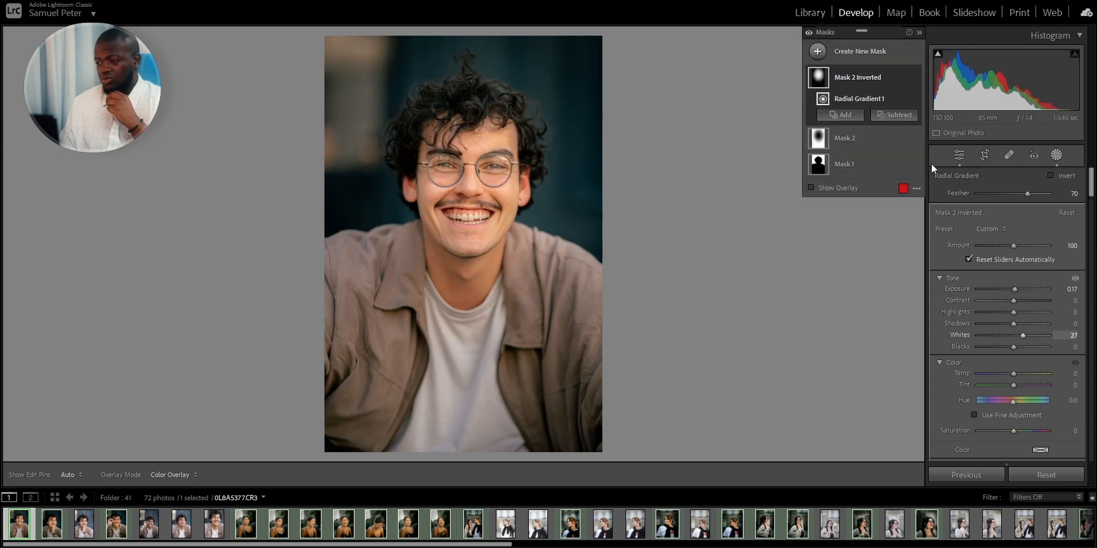
- Lower the overall Basic Exposure of the portrait to -0.26
left_click(959, 155)
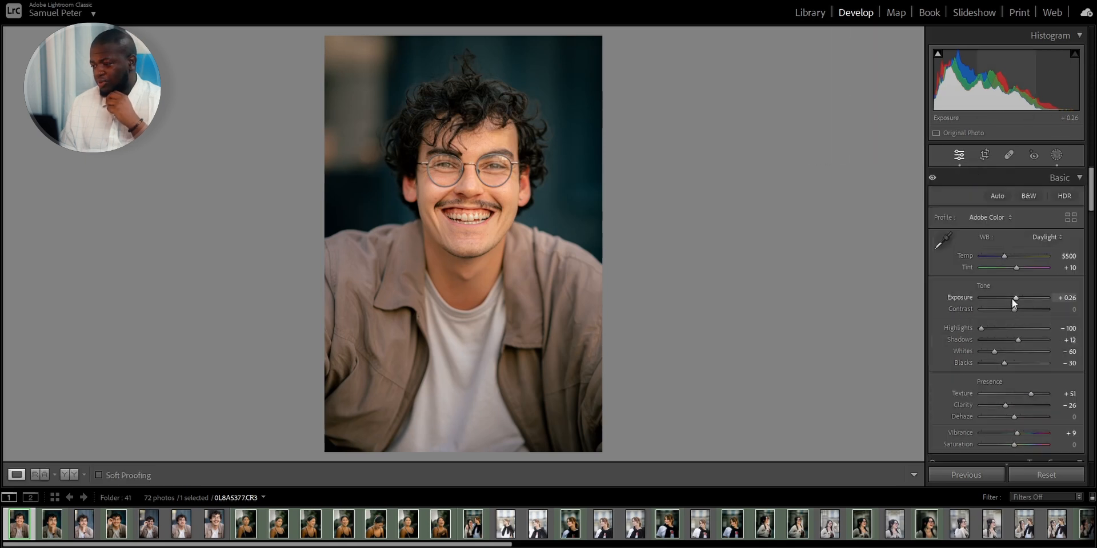
left_click_drag(1016, 297, 1013, 297)
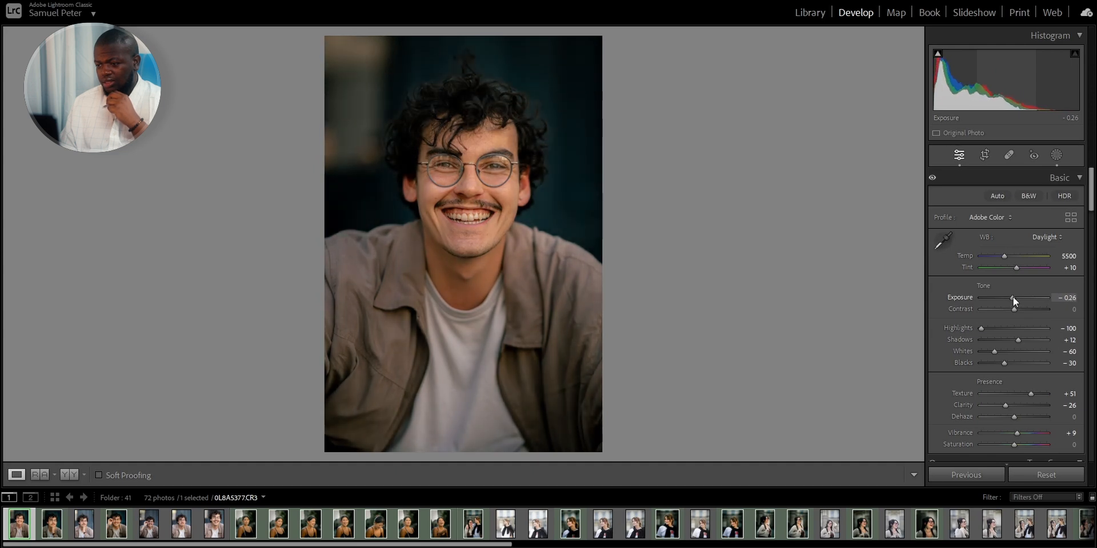
- Set Mask 2 Inverted to Exposure 0.50 and Highlights 14, and compare the portrait with all masks hidden and shown
left_click(1056, 159)
left_click(854, 81)
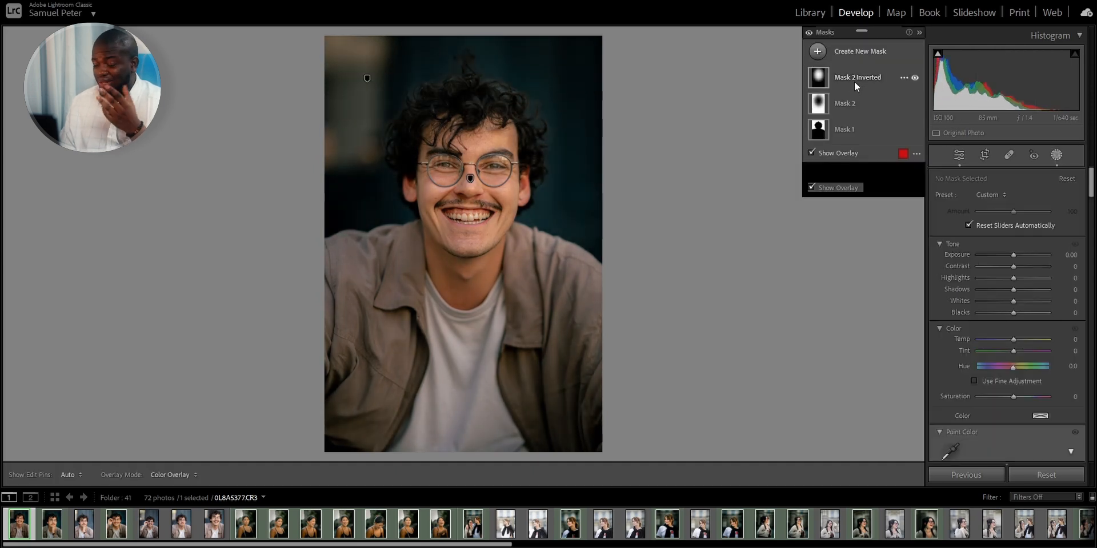
key("o")
left_click_drag(1011, 289, 1017, 311)
left_click(810, 34)
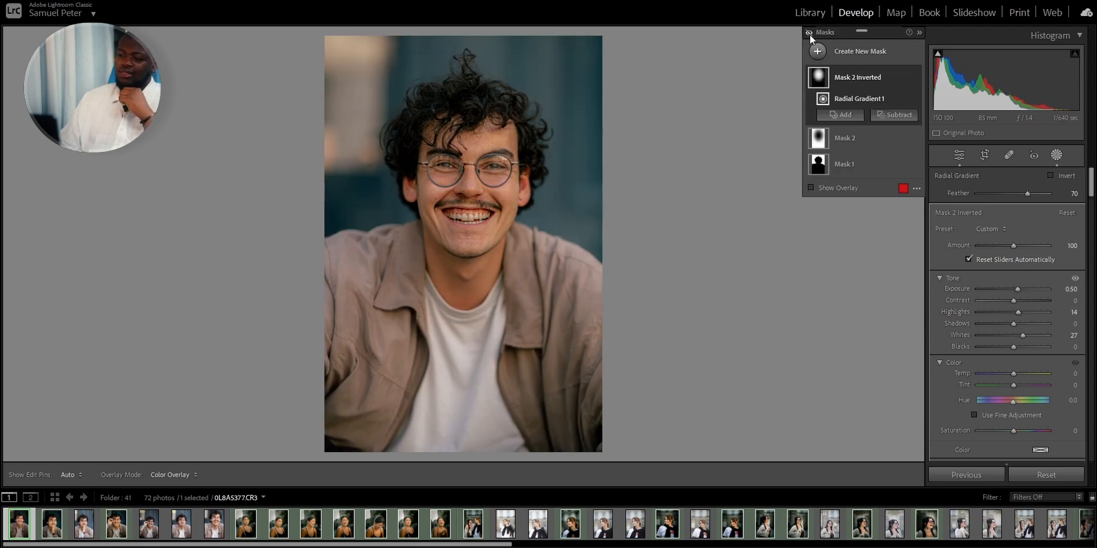
left_click(810, 34)
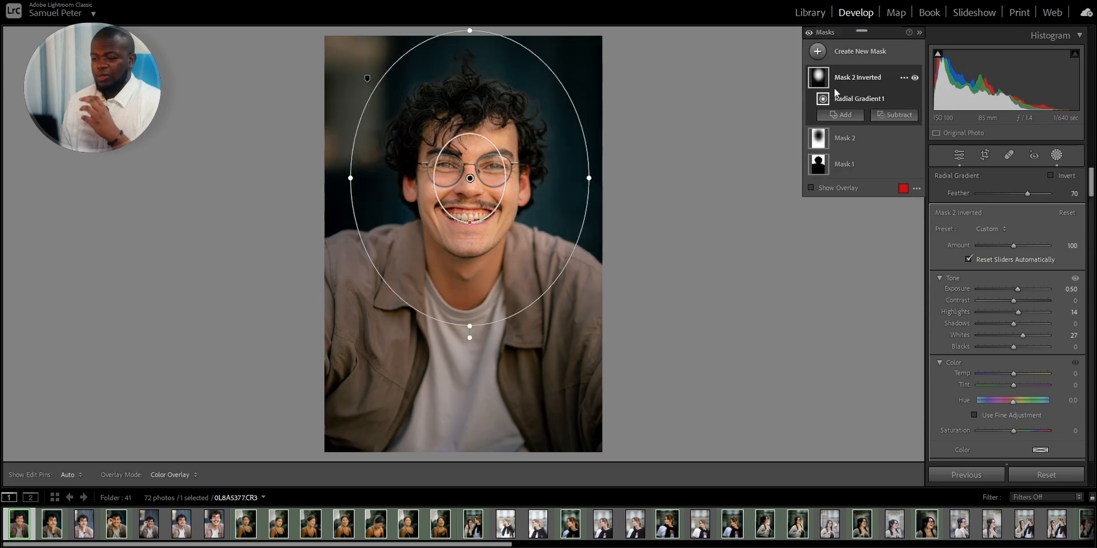
- Create a people mask that selects only the teeth of Person 1
left_click(858, 53)
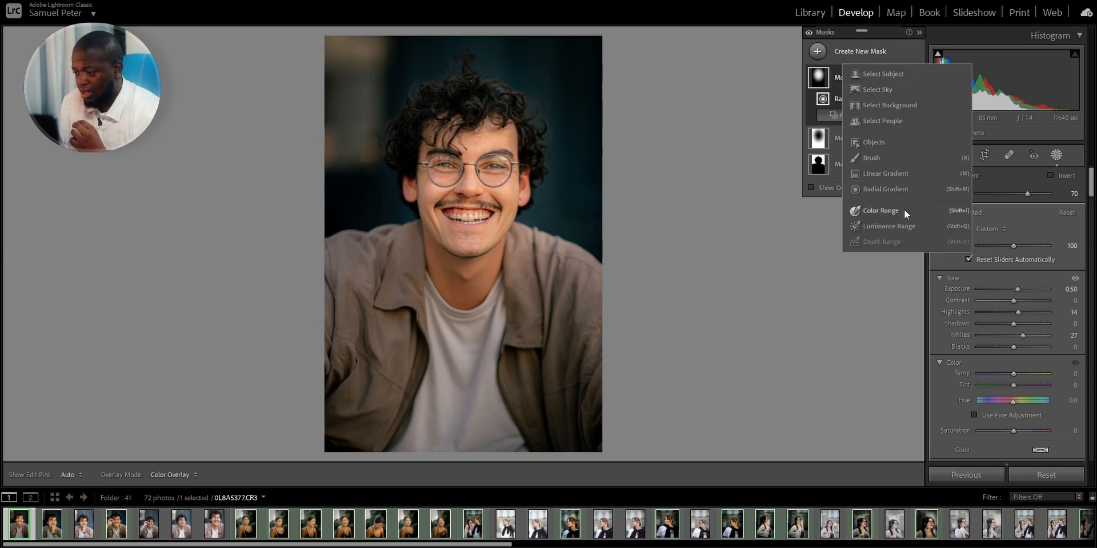
left_click(899, 121)
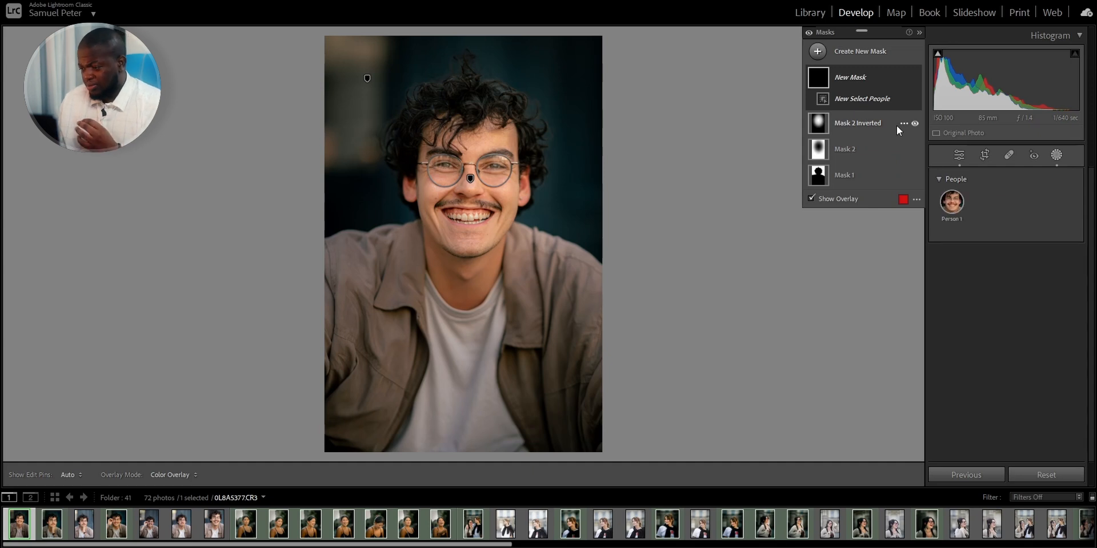
left_click(950, 202)
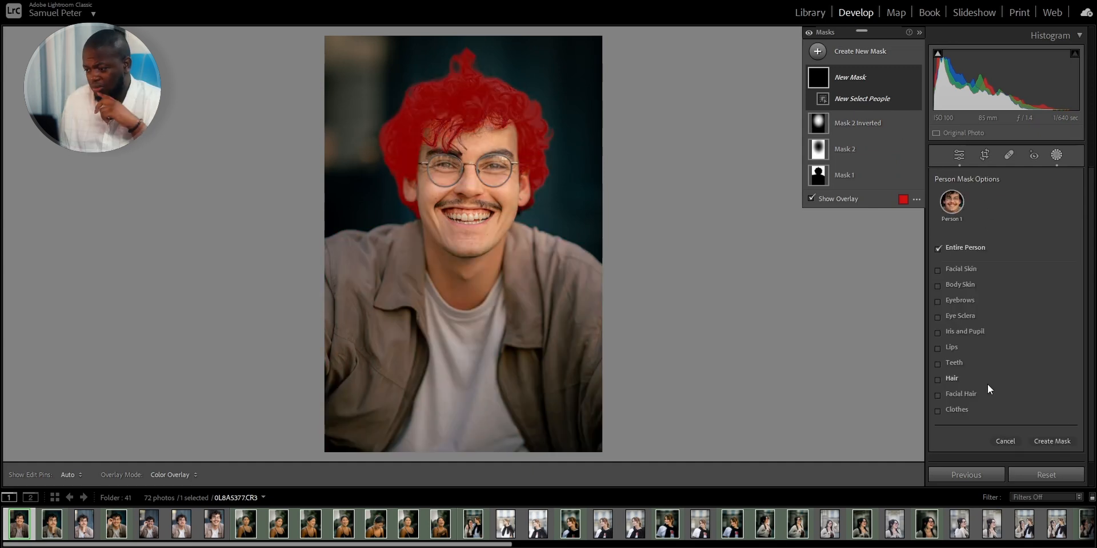
left_click(967, 363)
left_click(1051, 440)
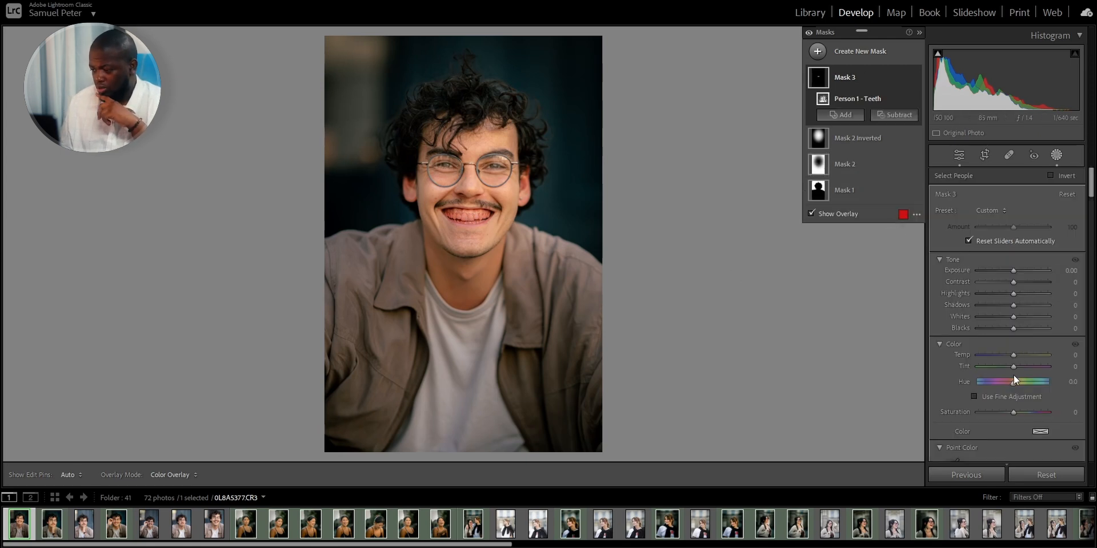
- Whiten the teeth with the mask's Saturation at -44 and Whites at 31, and reduce the mask's overall Amount
left_click_drag(1012, 416, 981, 413)
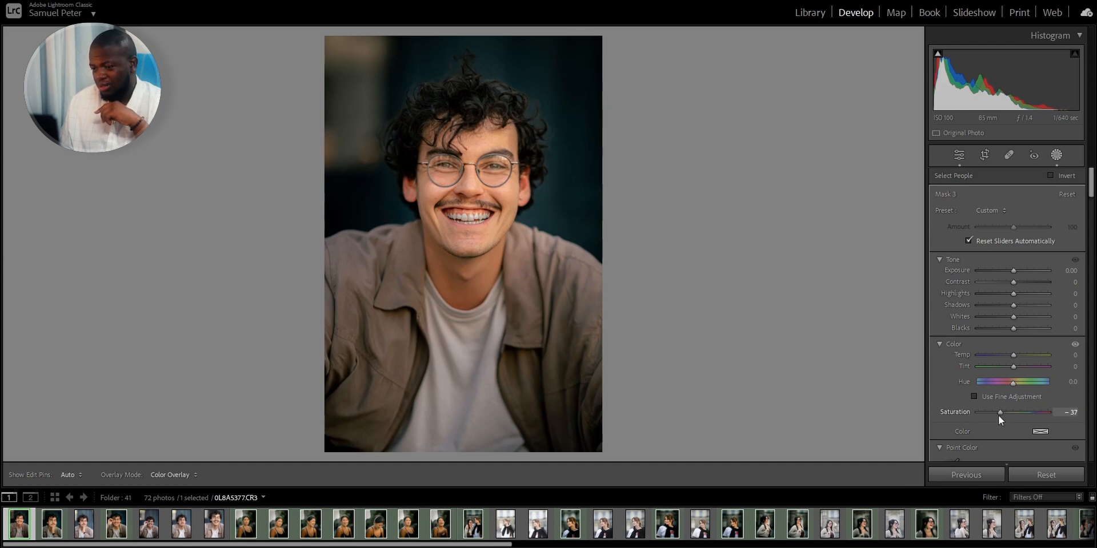
left_click_drag(995, 417, 998, 417)
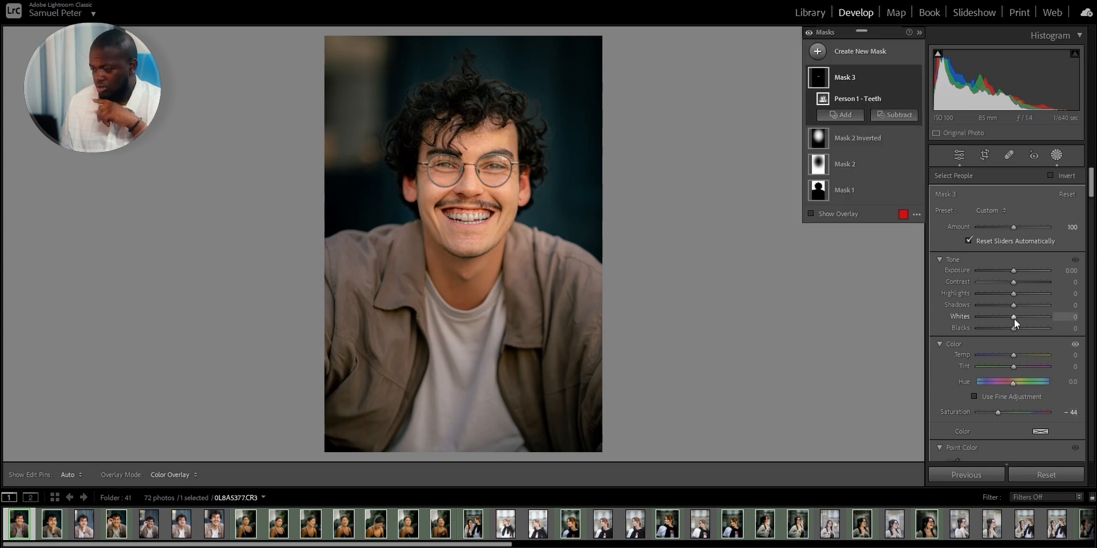
left_click_drag(1013, 318, 1016, 319)
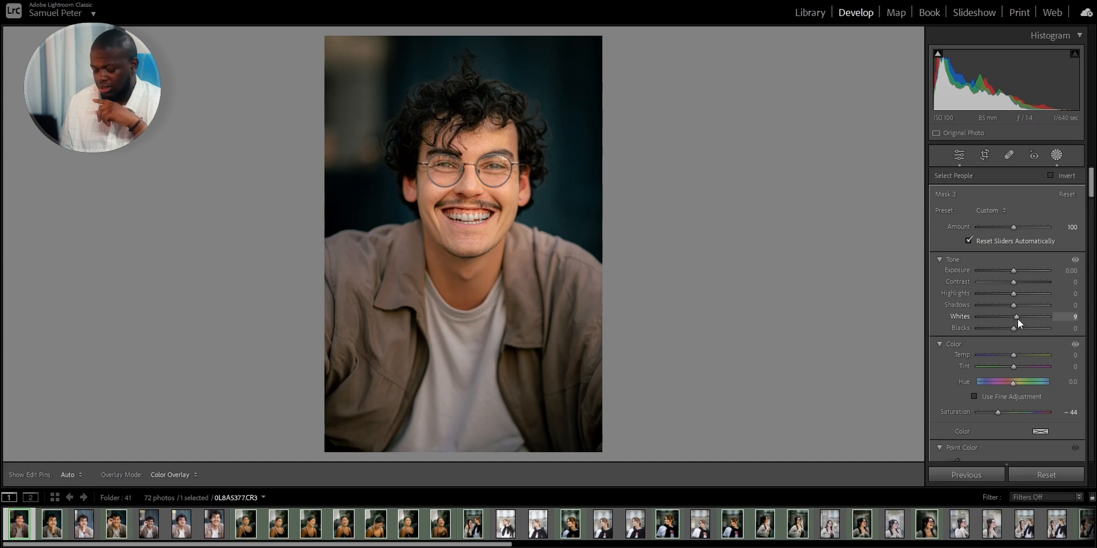
left_click_drag(1020, 320, 1023, 320)
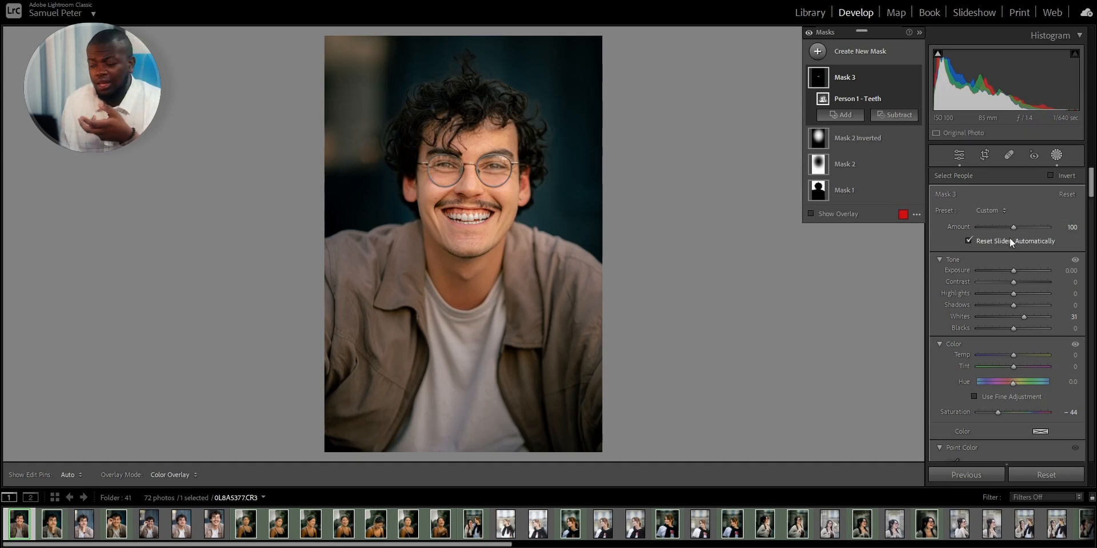
left_click_drag(1012, 228, 1005, 229)
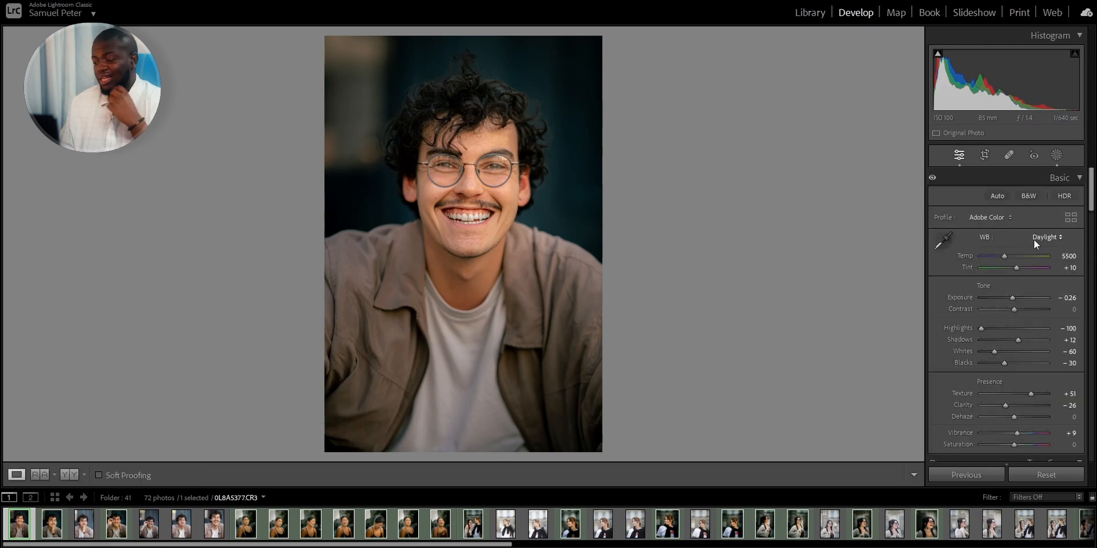
- Switch the portrait's white balance to Auto, and set the Basic Highlights to -75 and Shadows to +4
left_click(1036, 243)
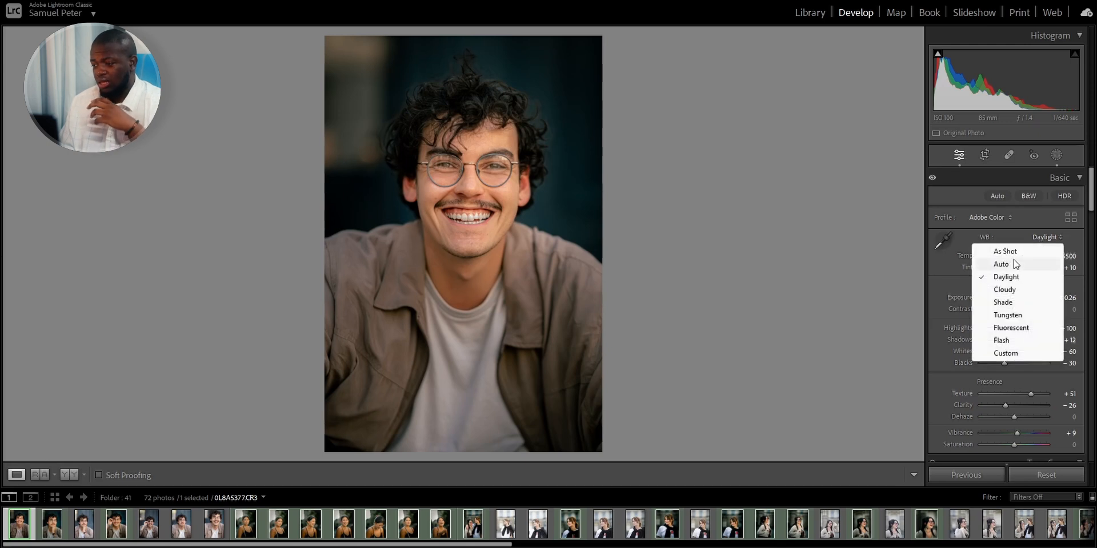
left_click(983, 263)
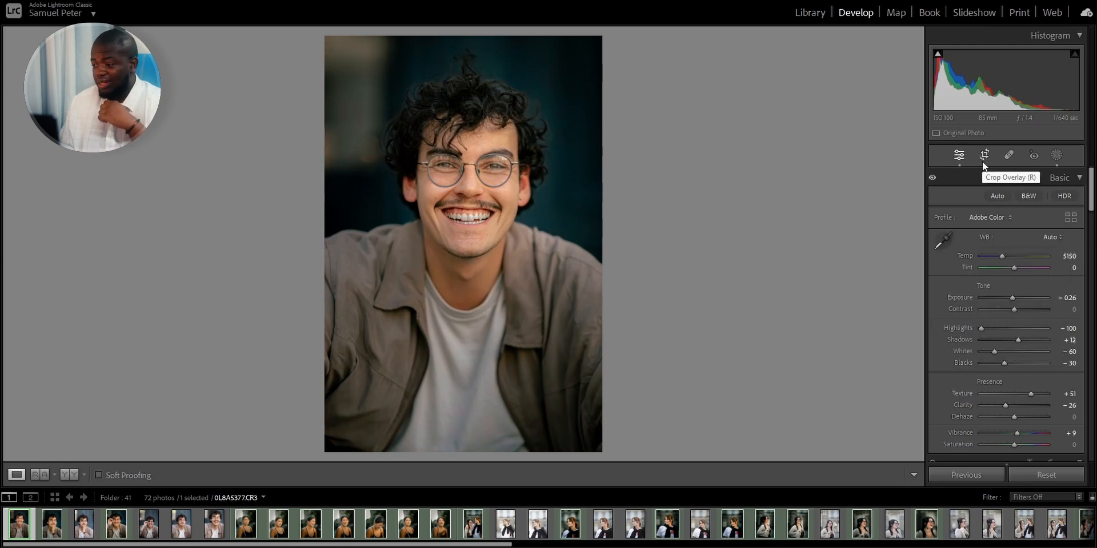
left_click(995, 328)
left_click_drag(999, 329, 988, 331)
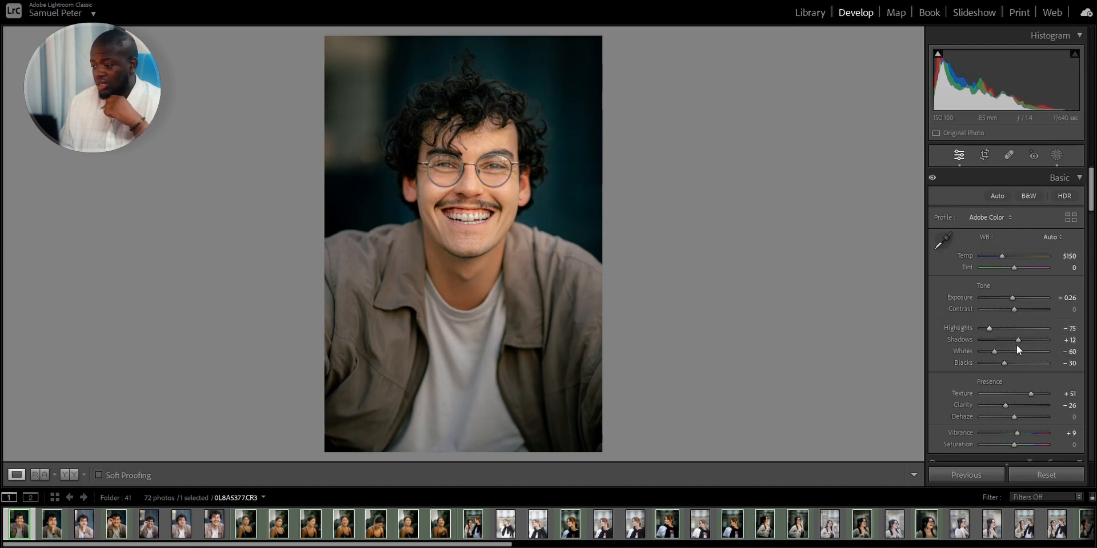
left_click_drag(1009, 341, 1013, 341)
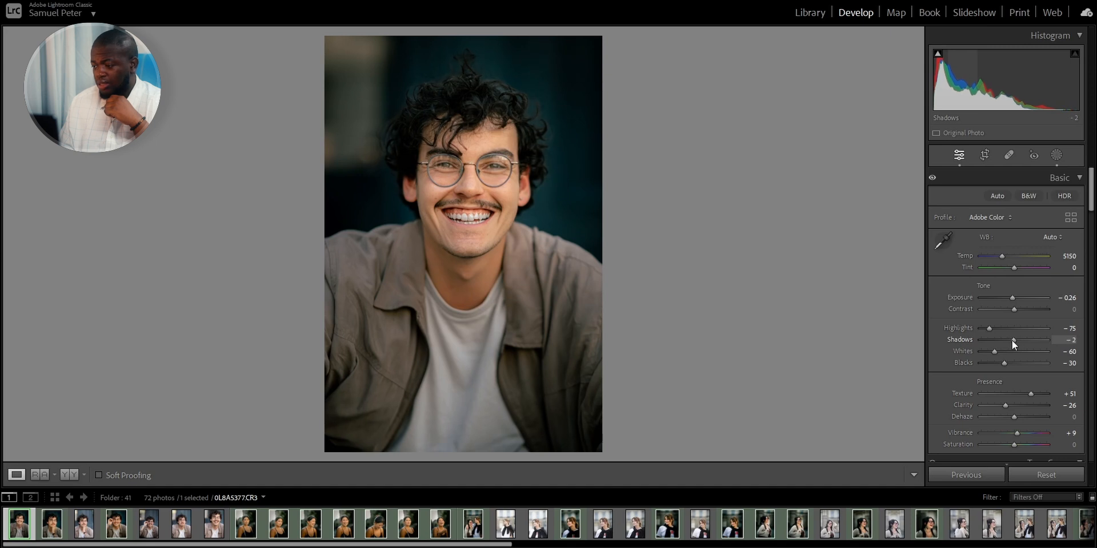
- Crop the portrait slightly tighter from its lower-left corner and apply the crop
left_click(986, 149)
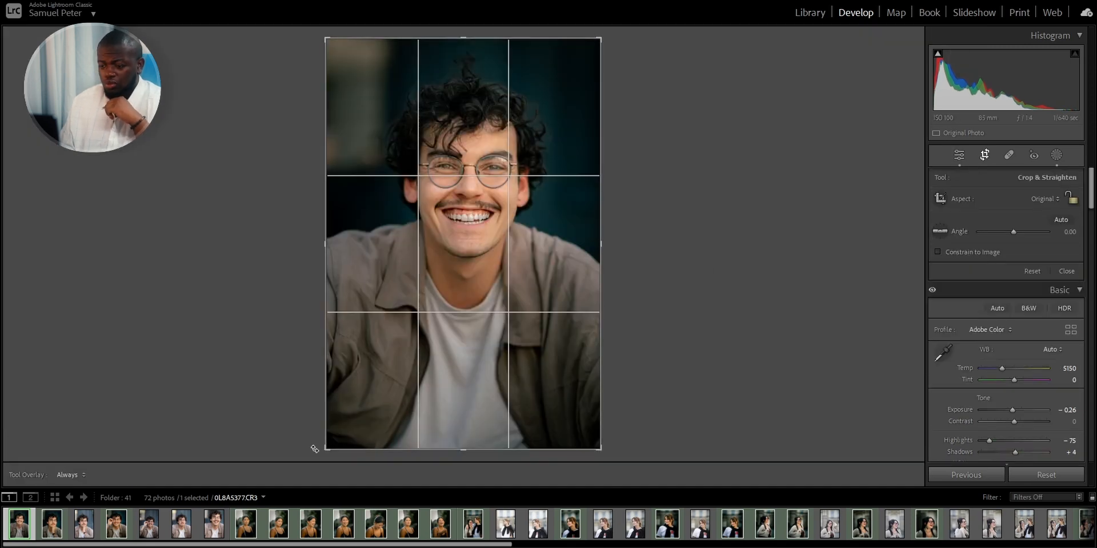
mouse_move(328, 450)
left_mouse_down()
mouse_move(310, 457)
mouse_move(331, 434)
left_mouse_up()
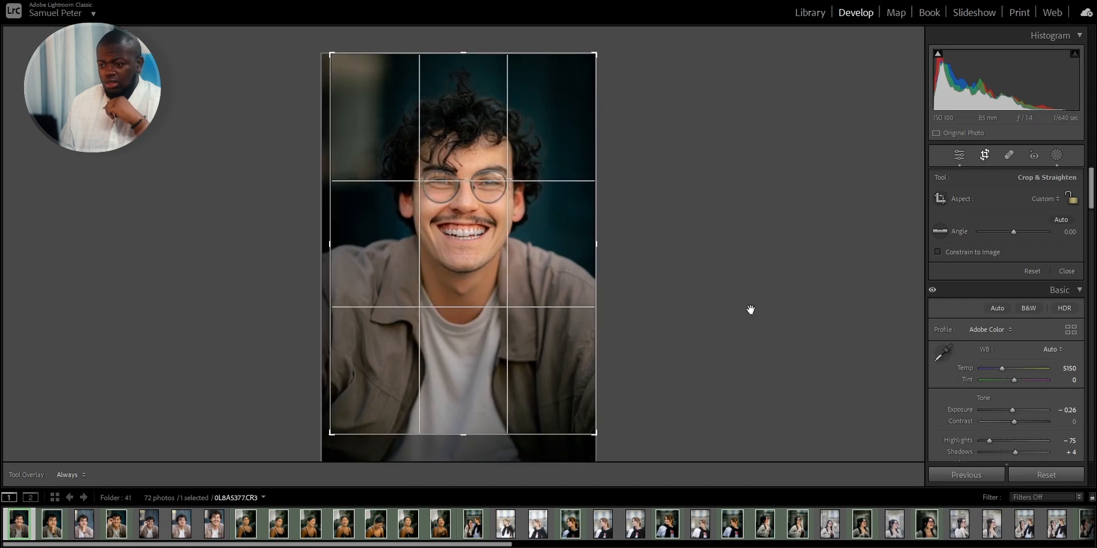
left_click(958, 156)
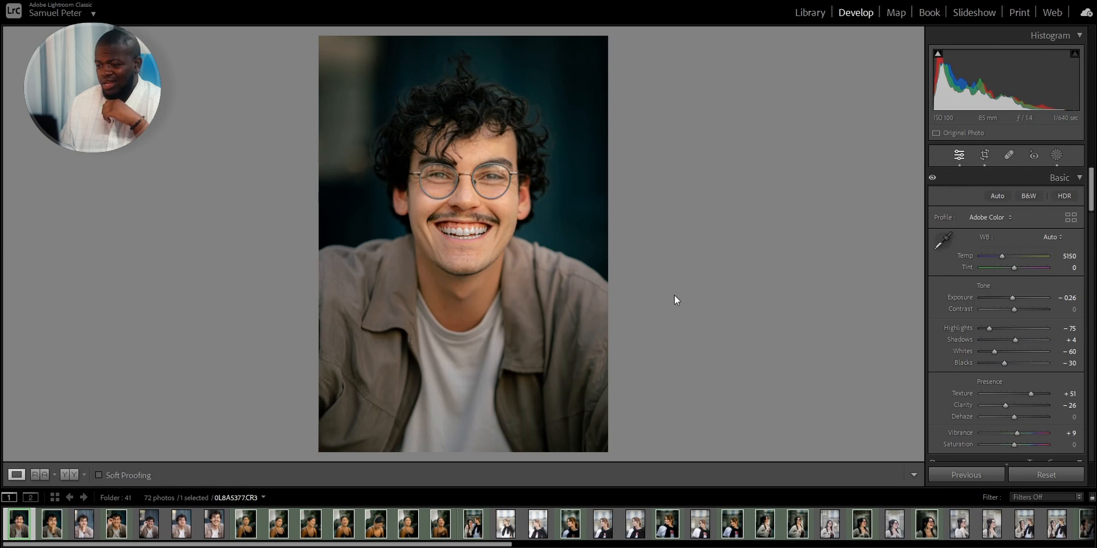
- Shift the Shadows Tint in the portrait's Calibration settings toward magenta, to +47
scroll(951, 388, "down", 10)
scroll(946, 392, "down", 6)
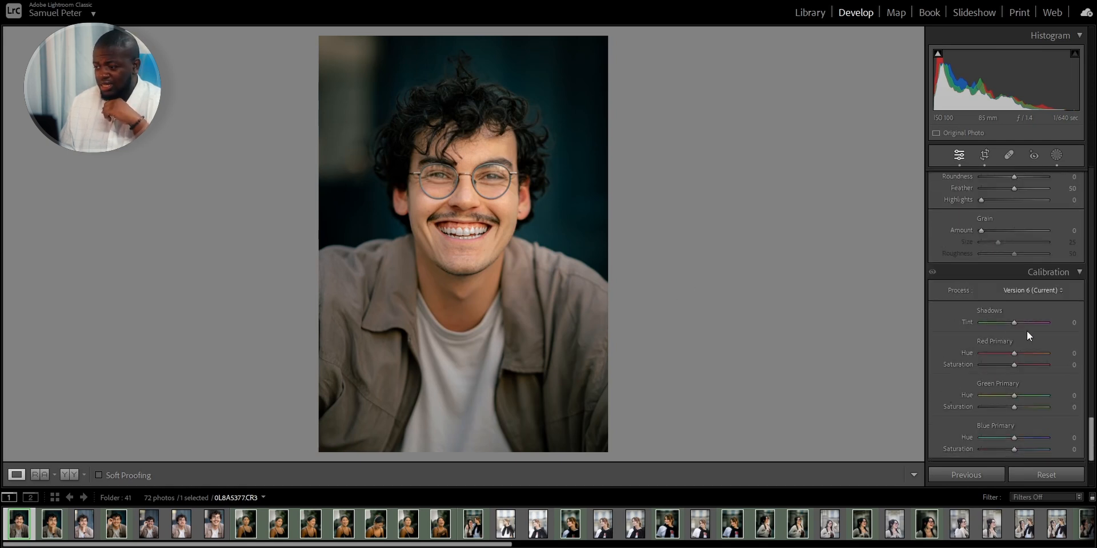
mouse_move(1013, 324)
left_mouse_down()
mouse_move(1029, 323)
mouse_move(1003, 324)
mouse_move(1029, 325)
left_mouse_up()
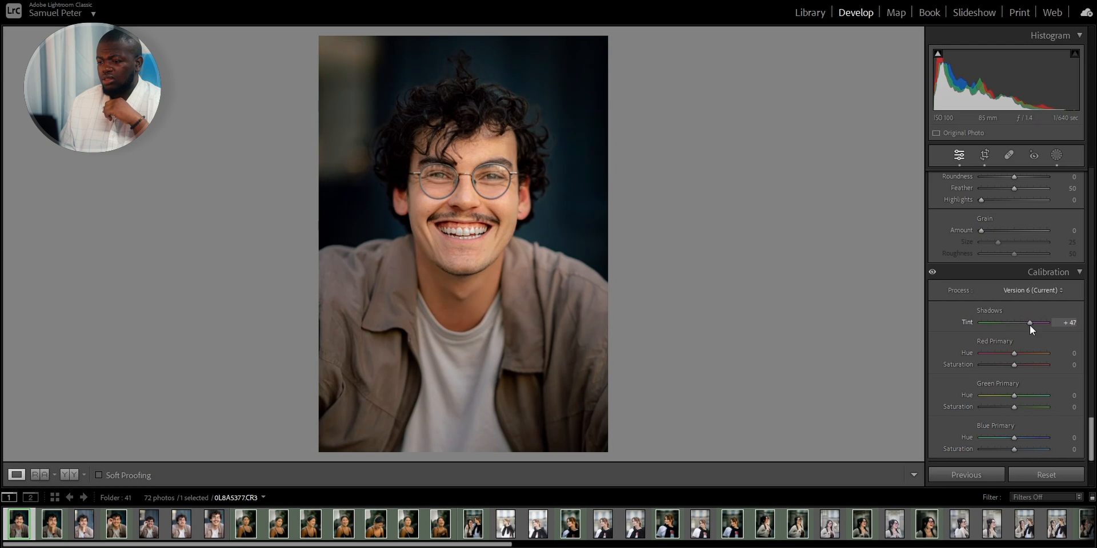
- Reduce the overall Amount of the Person 1 teeth mask to 55 and leave masking
left_click(1051, 153)
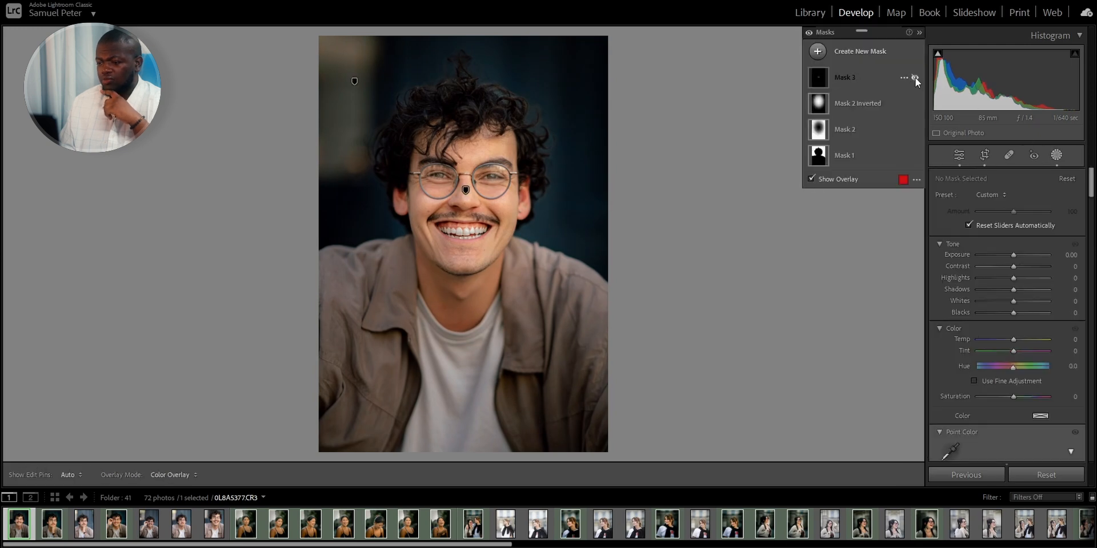
left_click(875, 75)
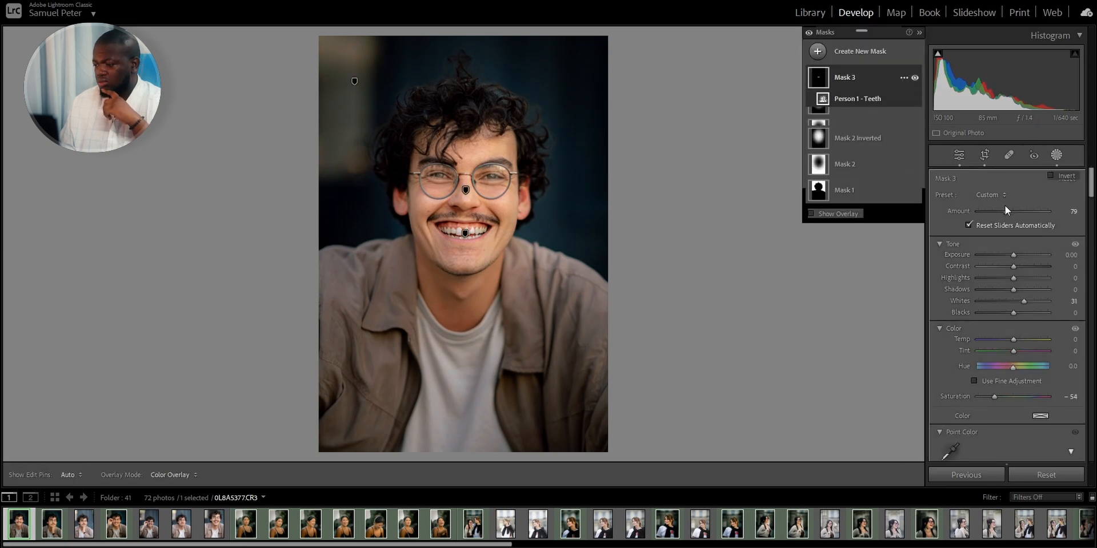
left_click_drag(1006, 227, 997, 229)
left_click(958, 155)
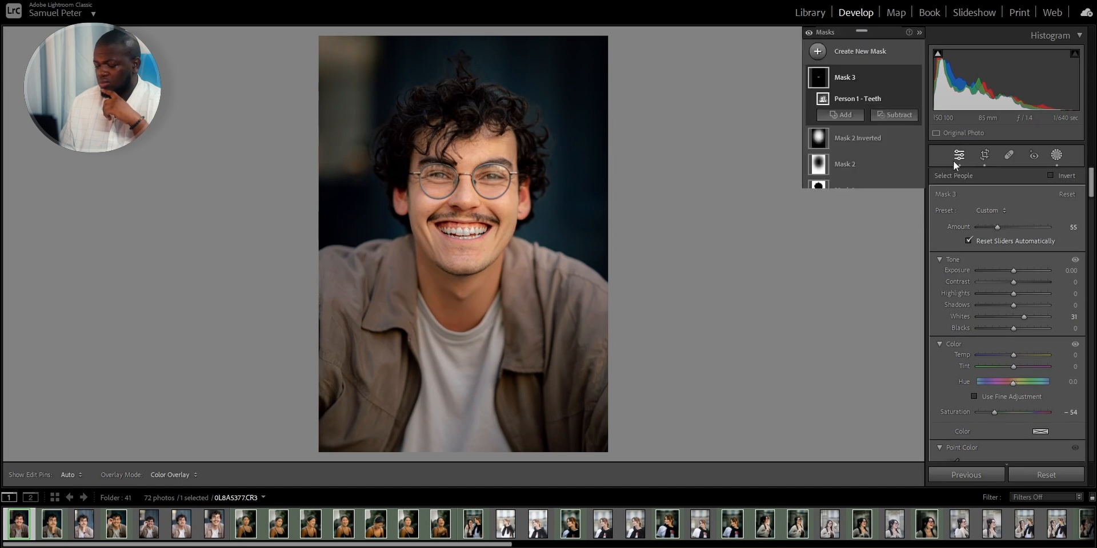
- Set the Calibration Shadows Tint to +23
scroll(992, 359, "down", 10)
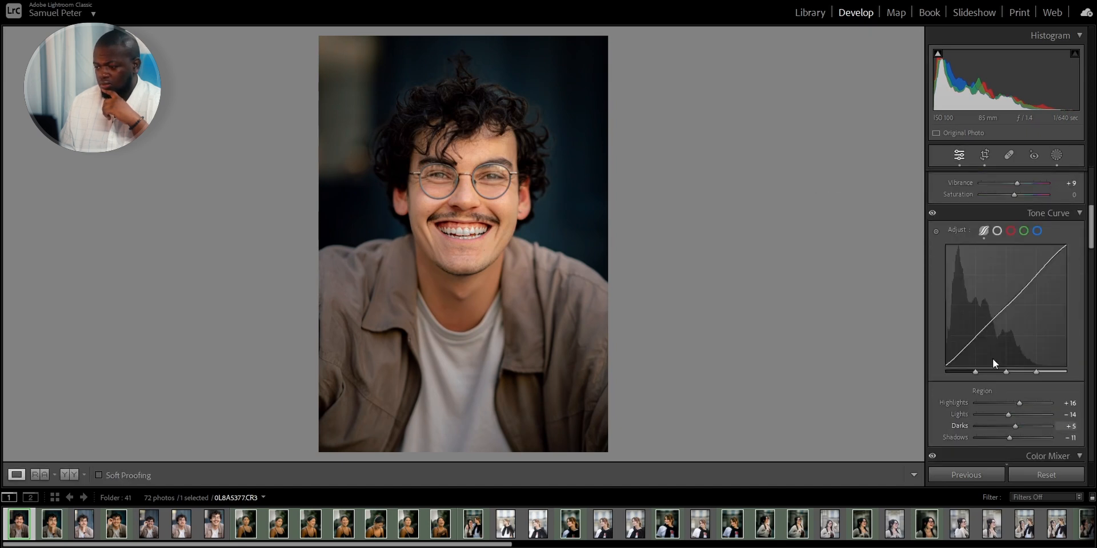
scroll(992, 359, "down", 15)
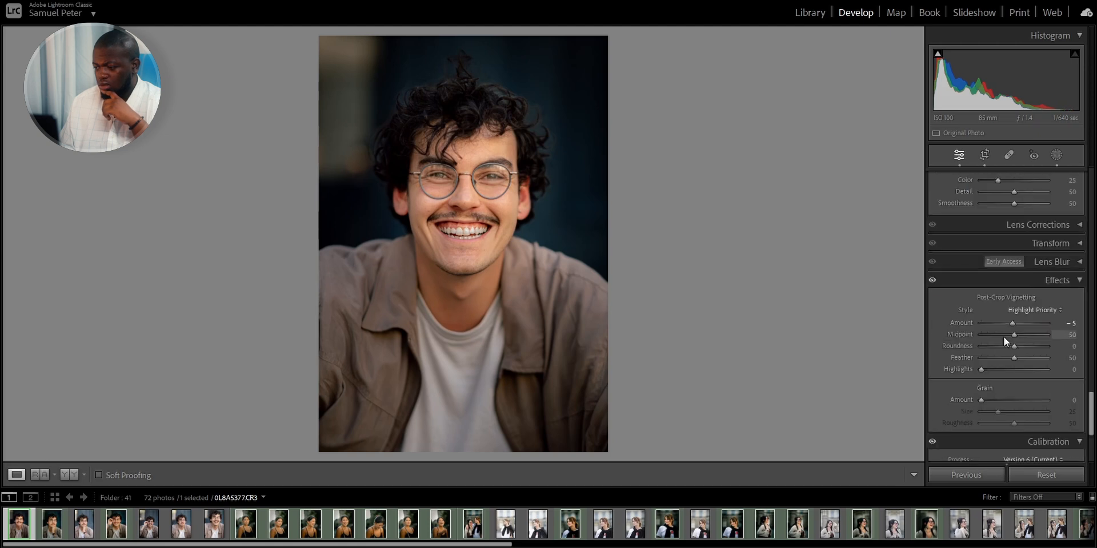
scroll(1013, 326, "down", 5)
left_click_drag(1029, 324, 1020, 324)
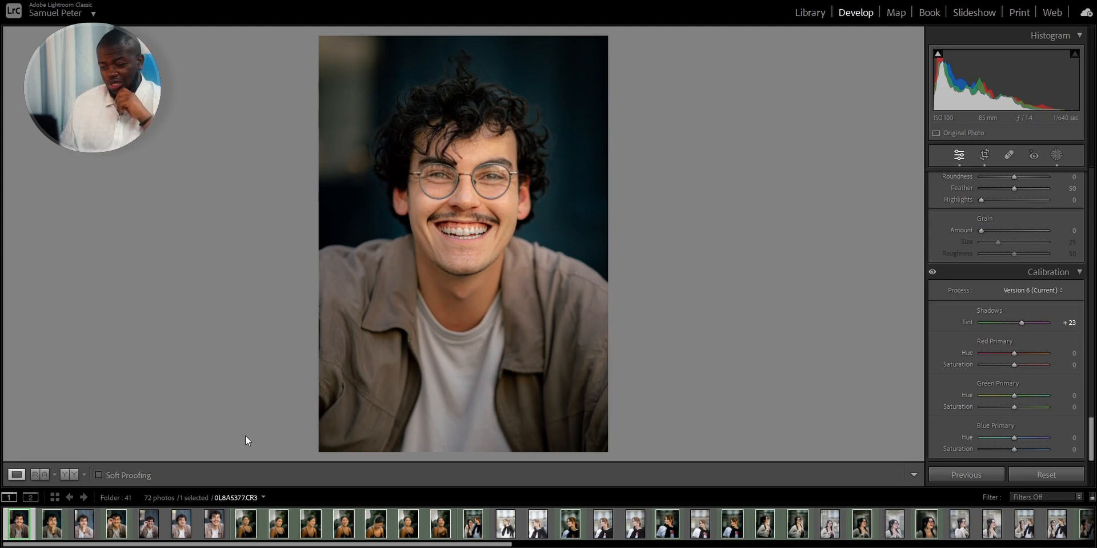
- Compare the portrait before and after editing side by side, examining the background, hair, face and teeth up close
left_click(64, 477)
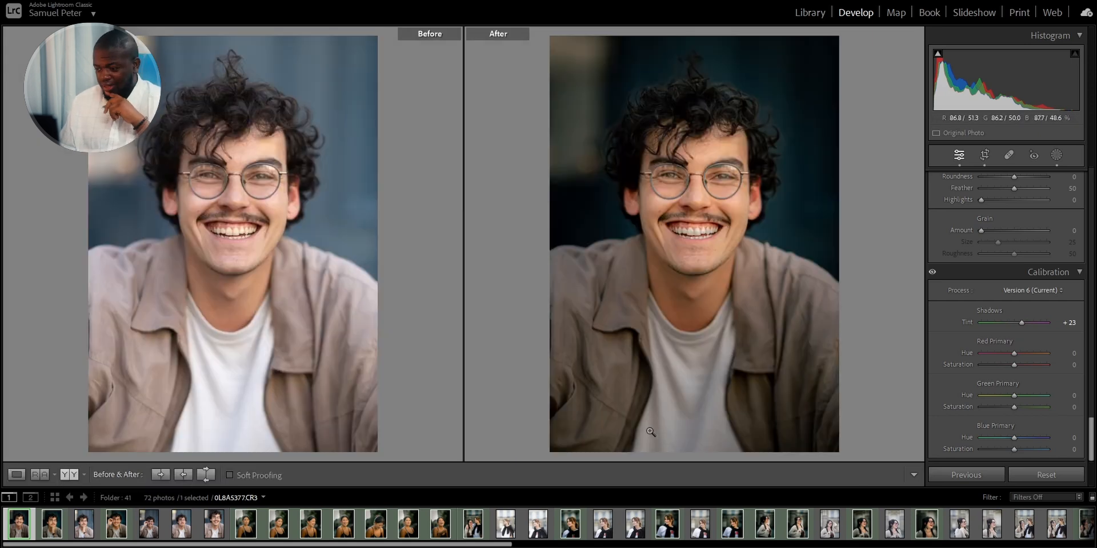
left_click(293, 56)
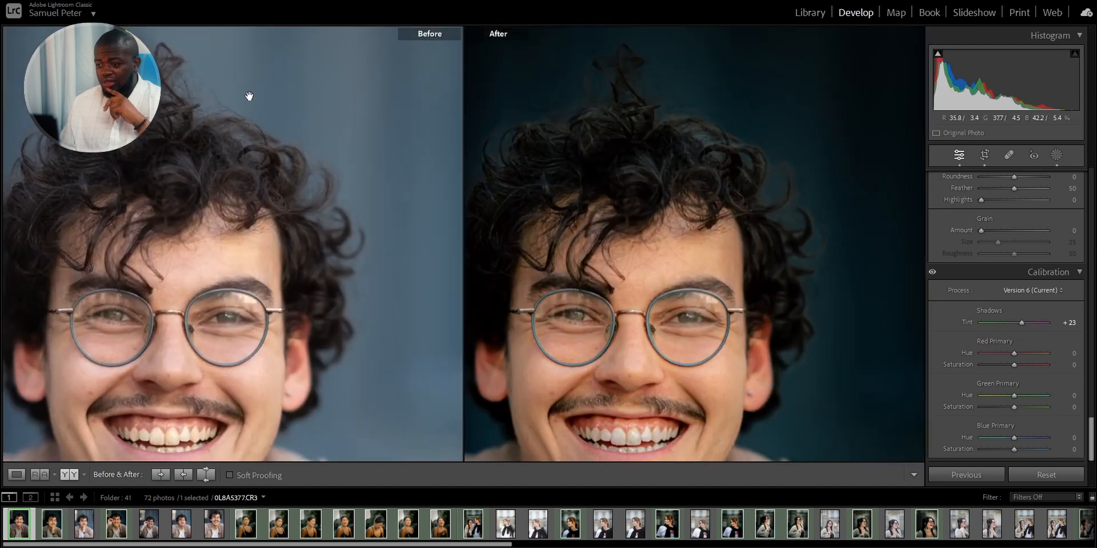
left_click_drag(200, 97, 472, 252)
left_click(230, 265)
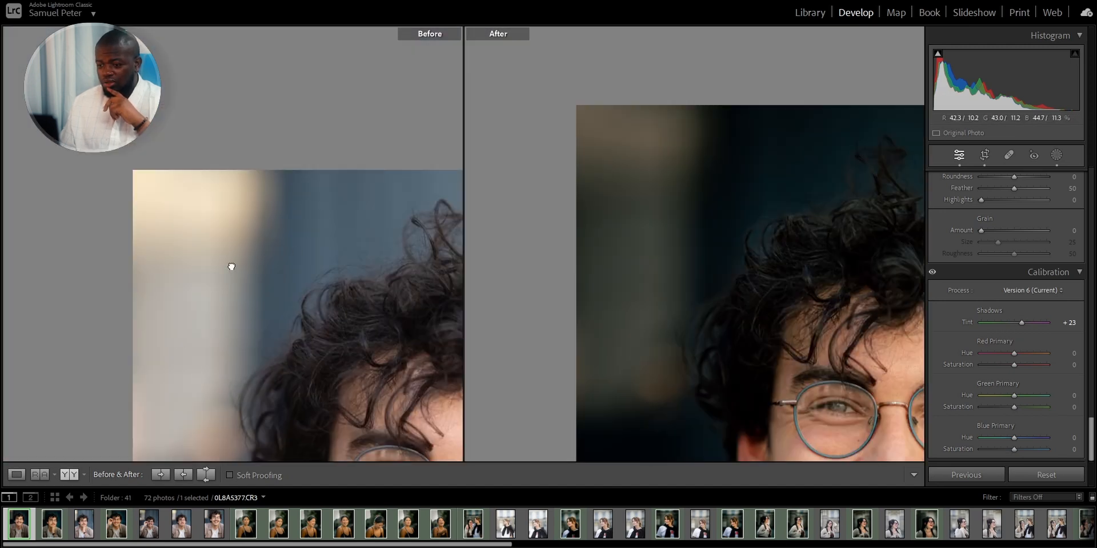
left_click_drag(248, 122, 214, 216)
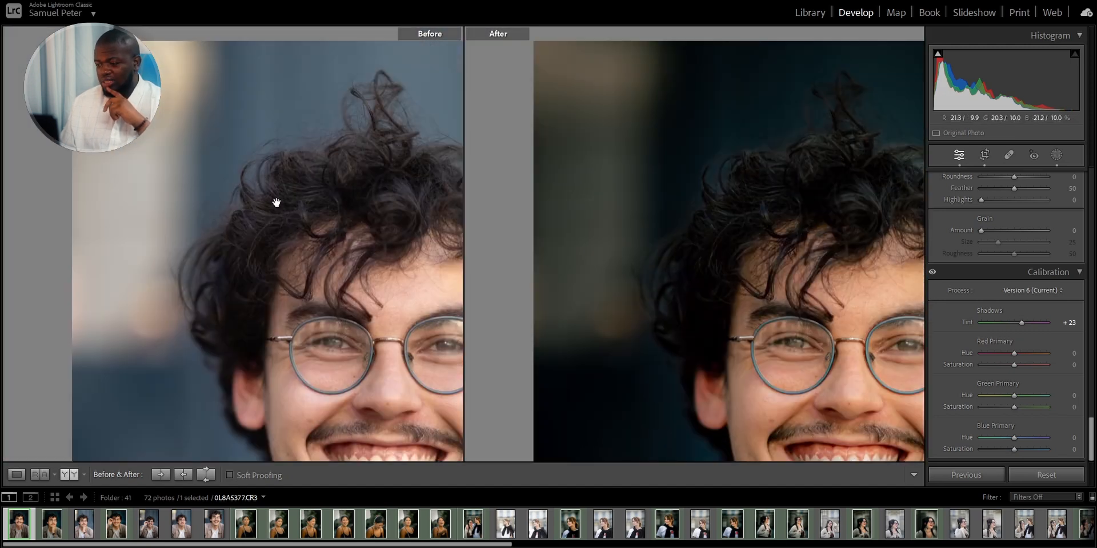
left_click_drag(276, 203, 221, 127)
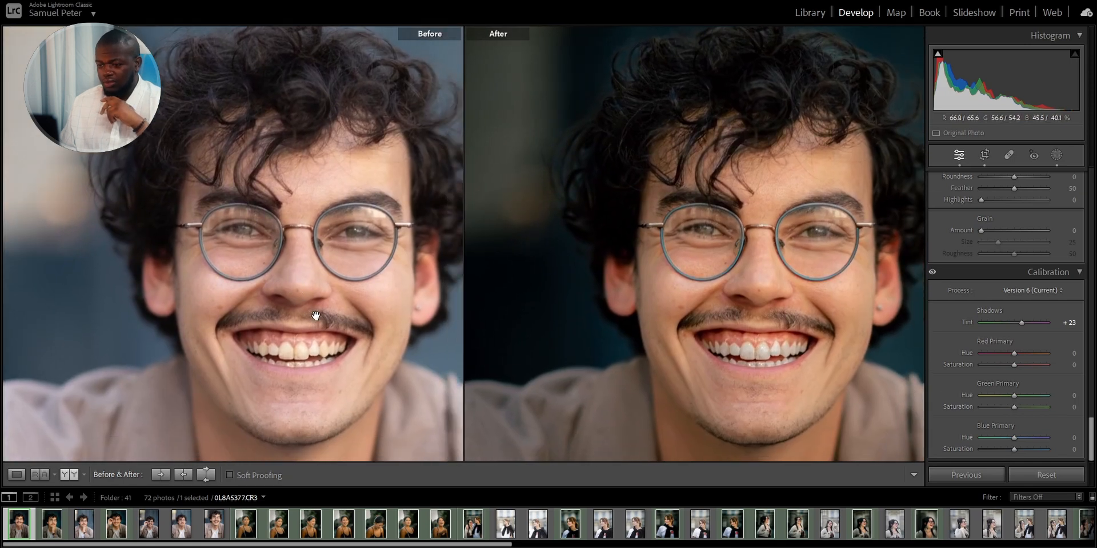
left_click_drag(316, 314, 308, 255)
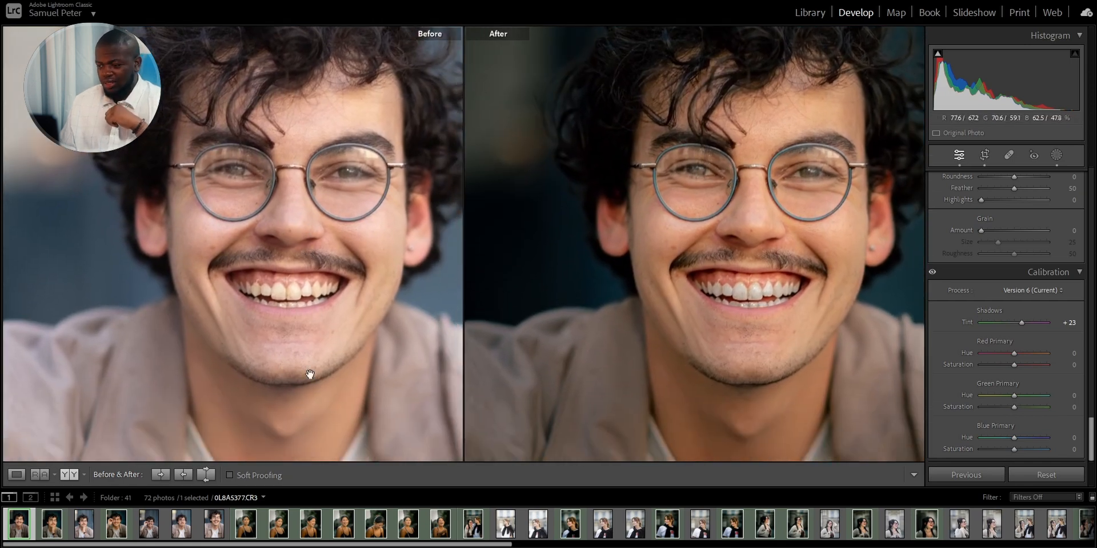
left_click_drag(347, 327, 290, 266)
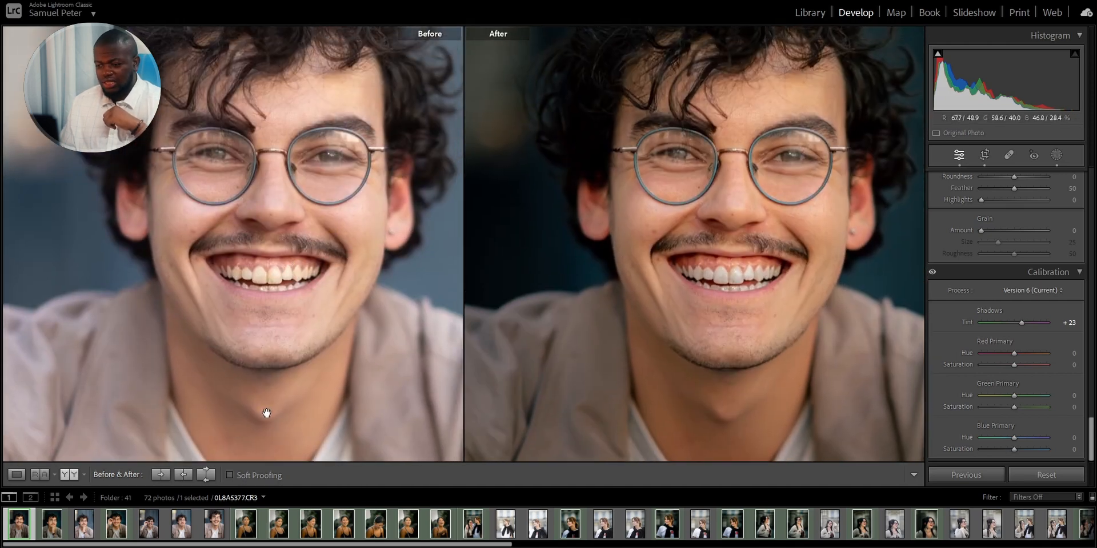
left_click(288, 323)
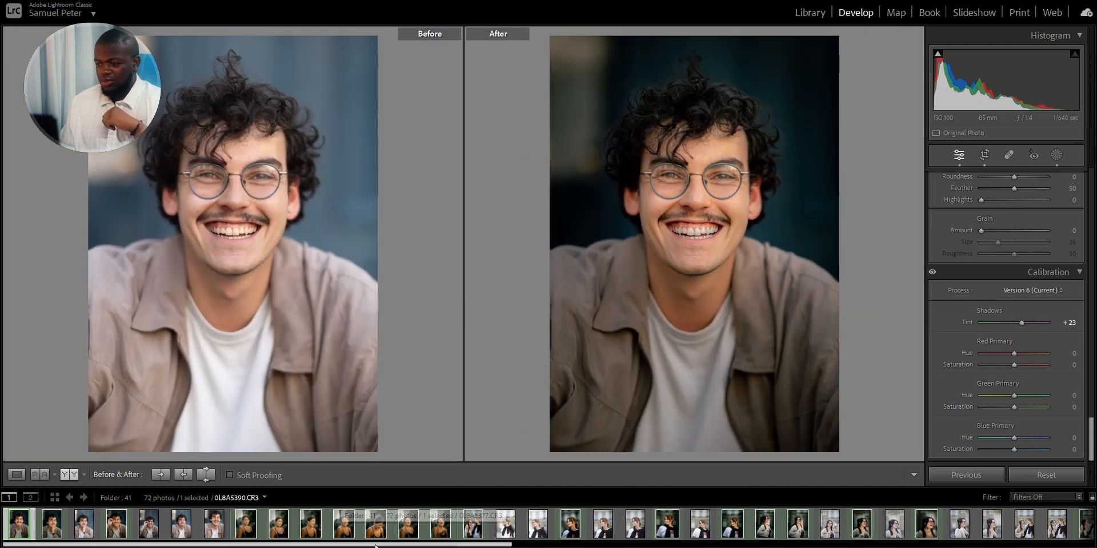